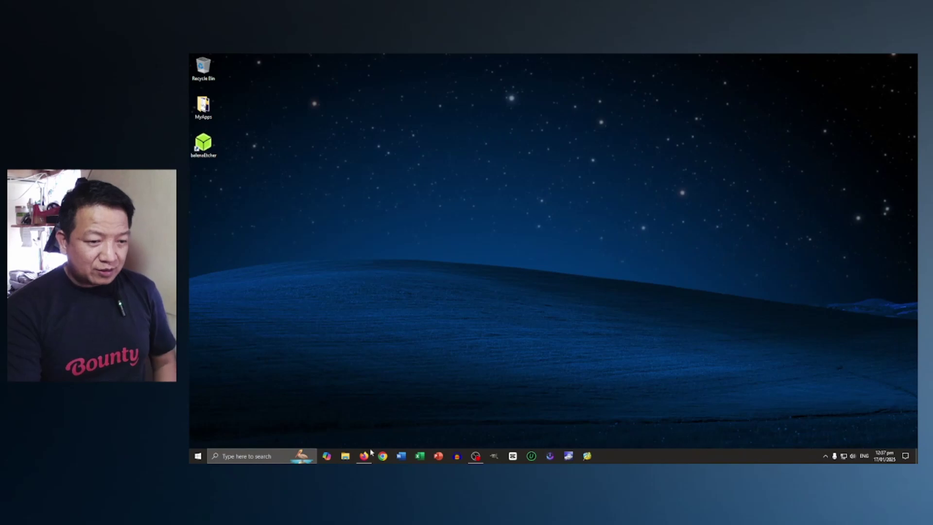
- Open Firefox, search the web for "ventoy" and open the official ventoy.net site from the results
click(369, 453)
drag(489, 119, 543, 69)
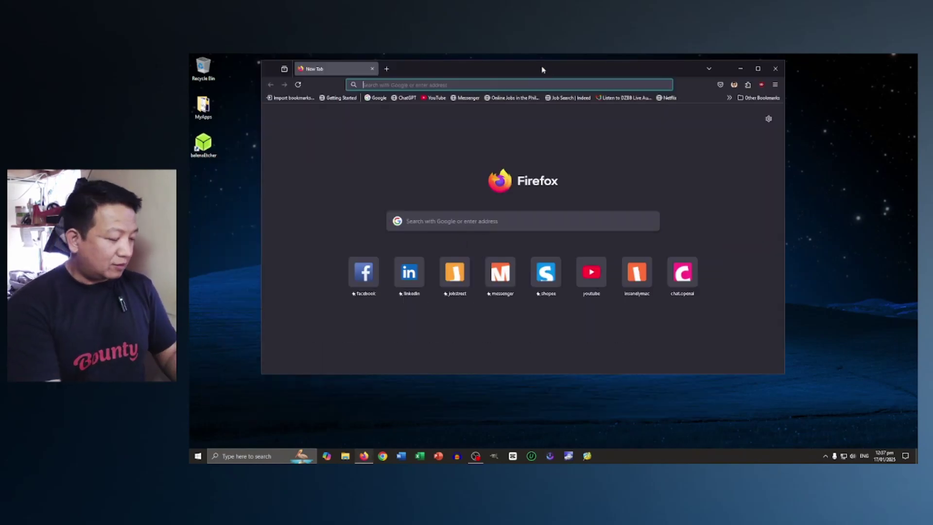
text(ventoy)
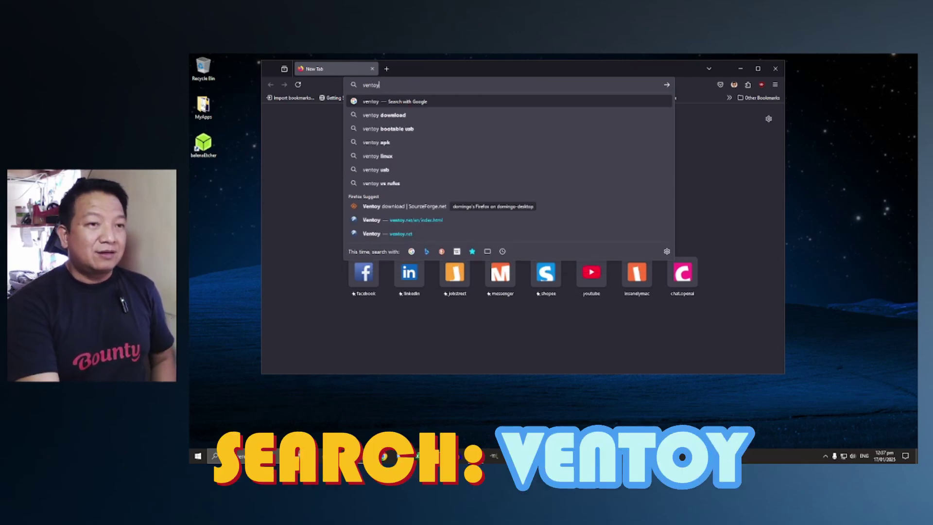
key(Return)
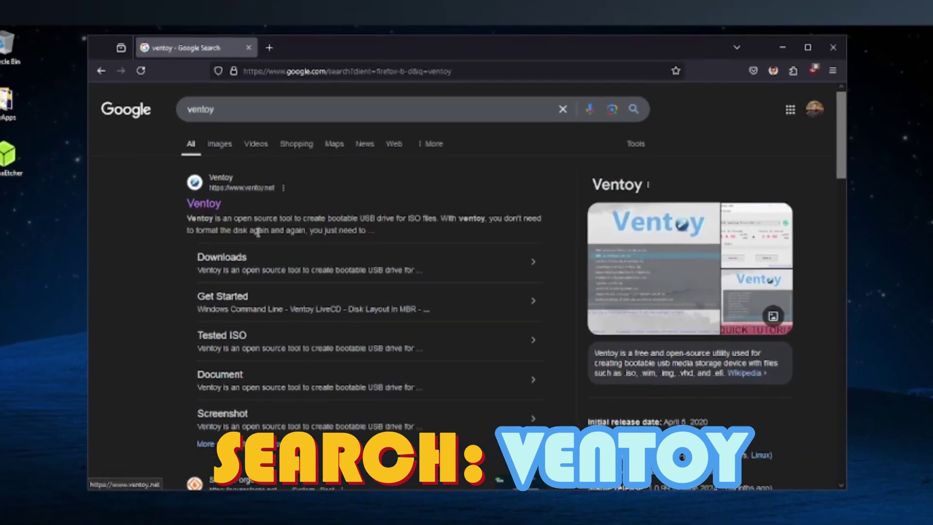
drag(449, 46, 531, 50)
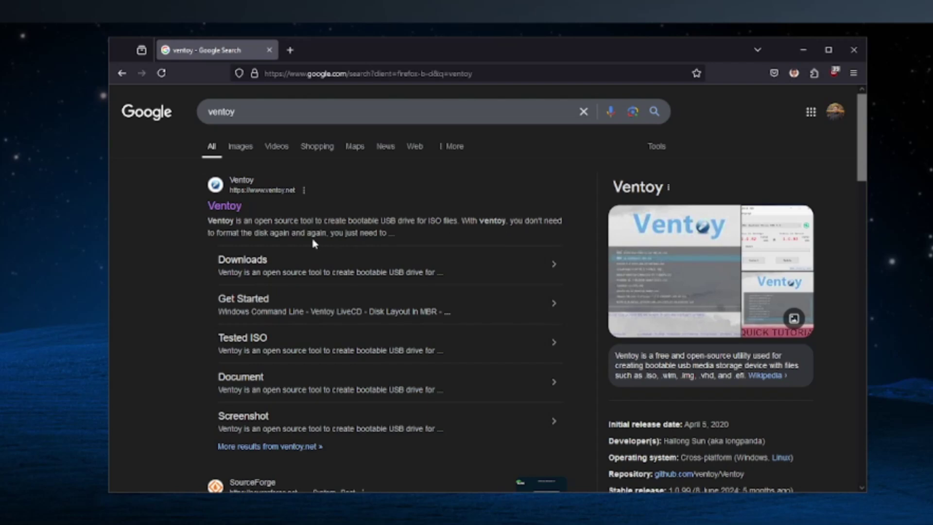
click(227, 211)
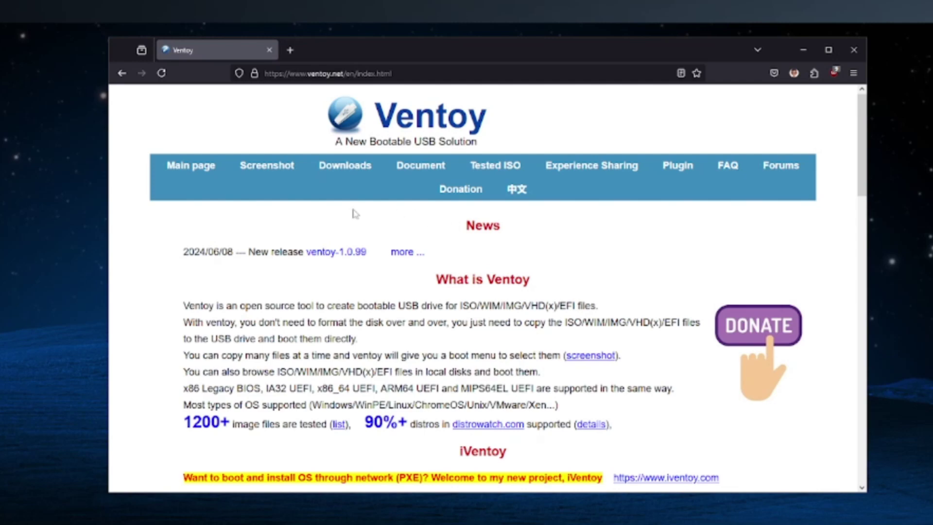
- Examine the Tested ISO page for the supported OS series and the table of tested image files
click(496, 165)
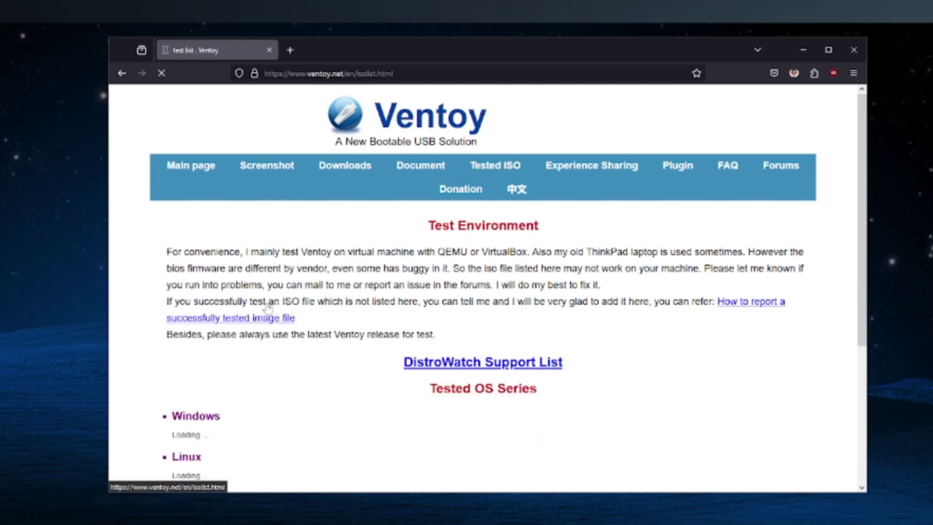
scroll(268, 308, down, 3)
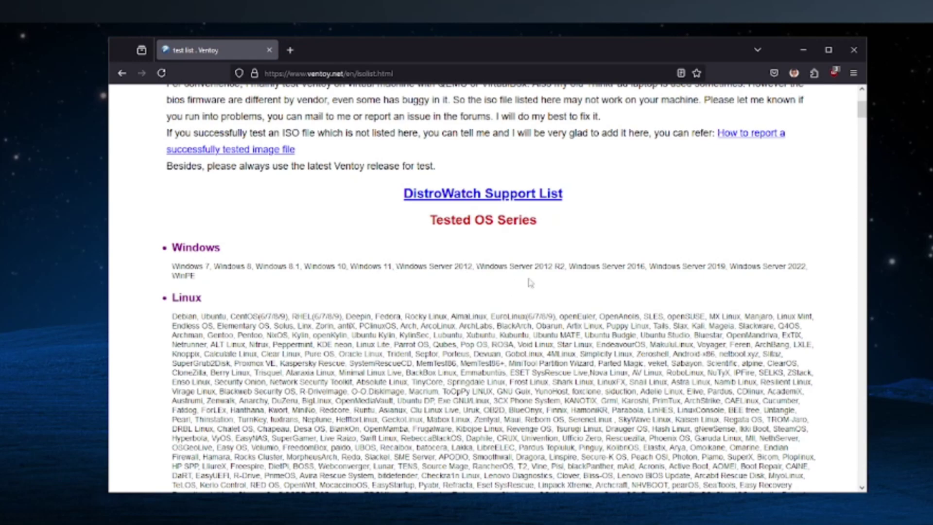
scroll(440, 285, down, 3)
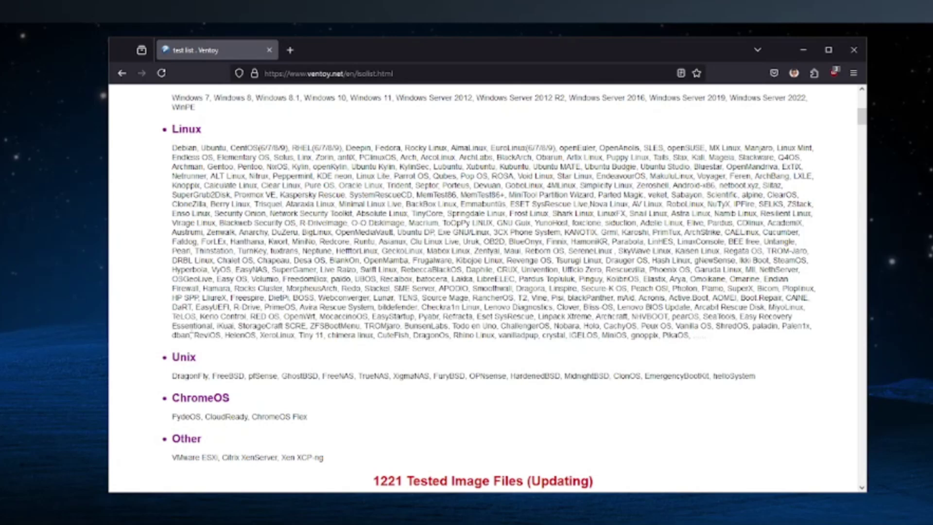
scroll(191, 334, down, 2)
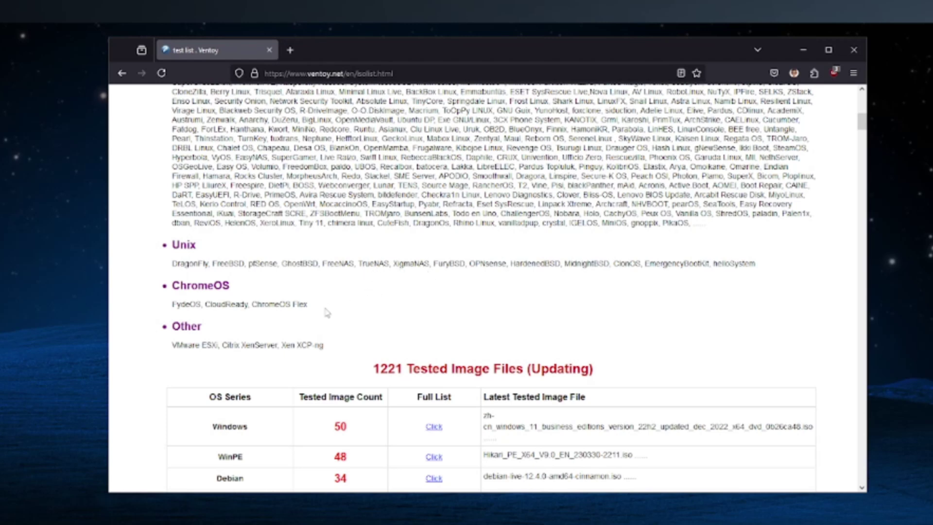
scroll(254, 350, down, 2)
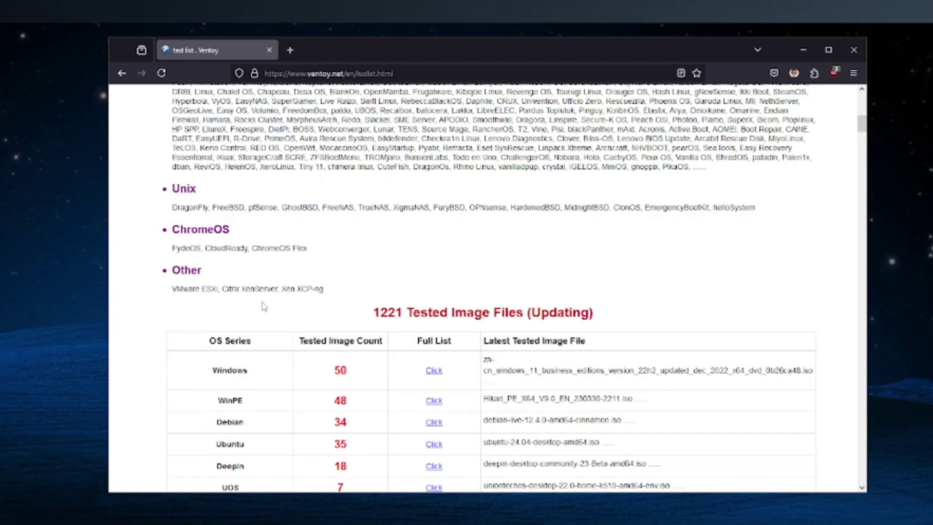
scroll(128, 354, down, 4)
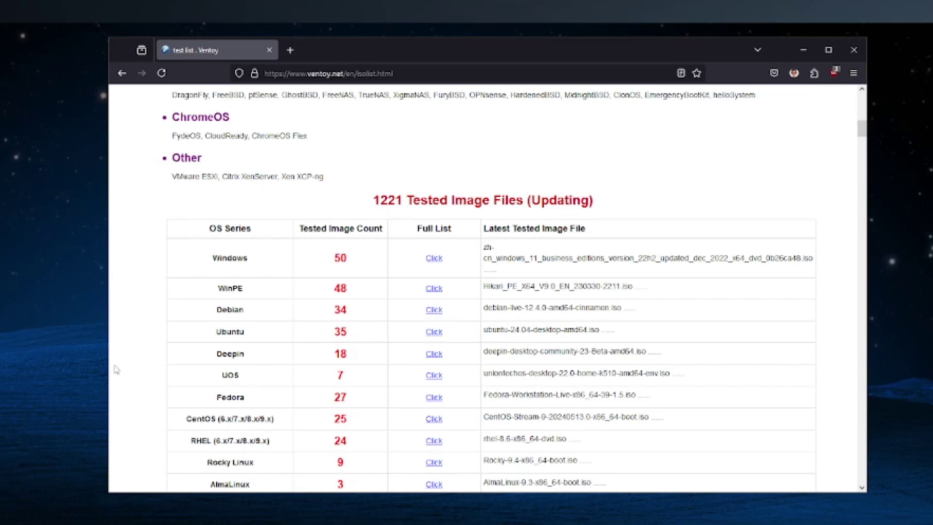
scroll(126, 364, down, 20)
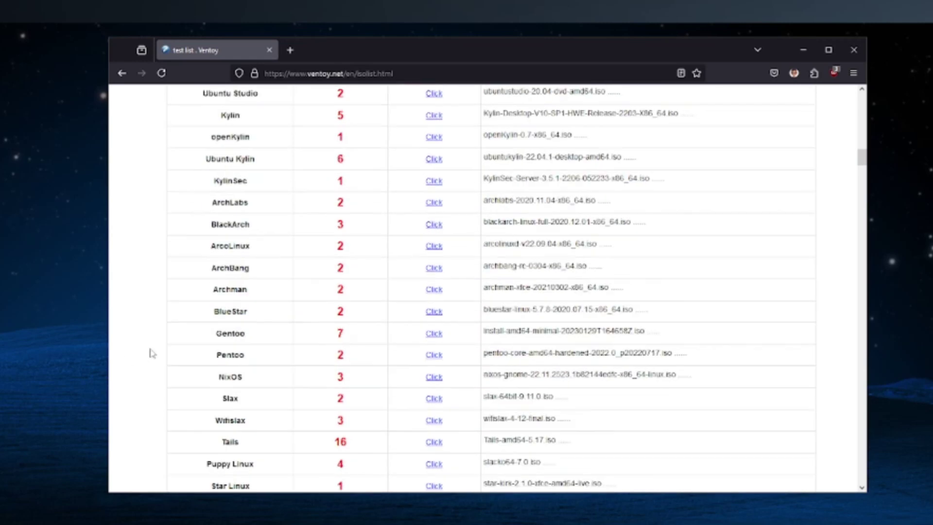
scroll(153, 354, down, 20)
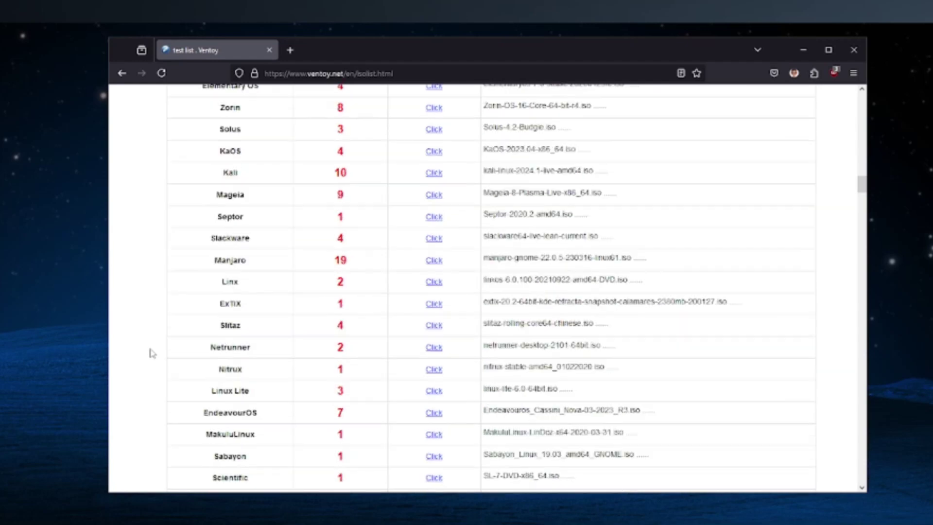
scroll(152, 353, down, 4)
scroll(152, 357, up, 20)
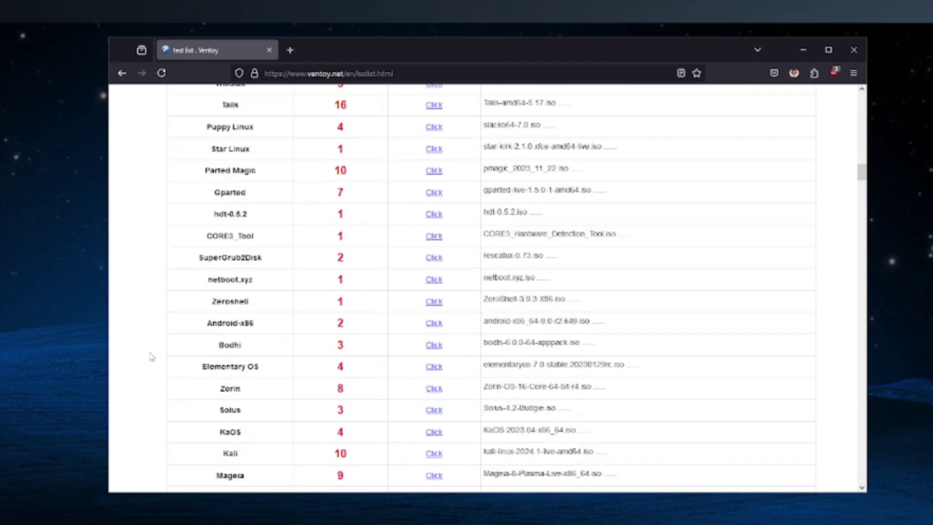
scroll(152, 356, up, 20)
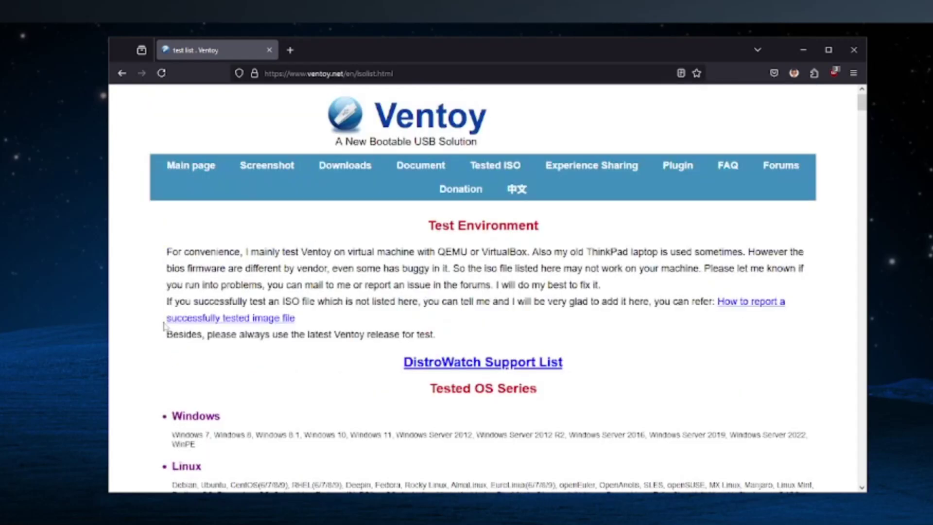
- From Ventoy's downloads page, open the ventoy-1.0.99-windows.zip files on SourceForge and request the latest version download
click(347, 174)
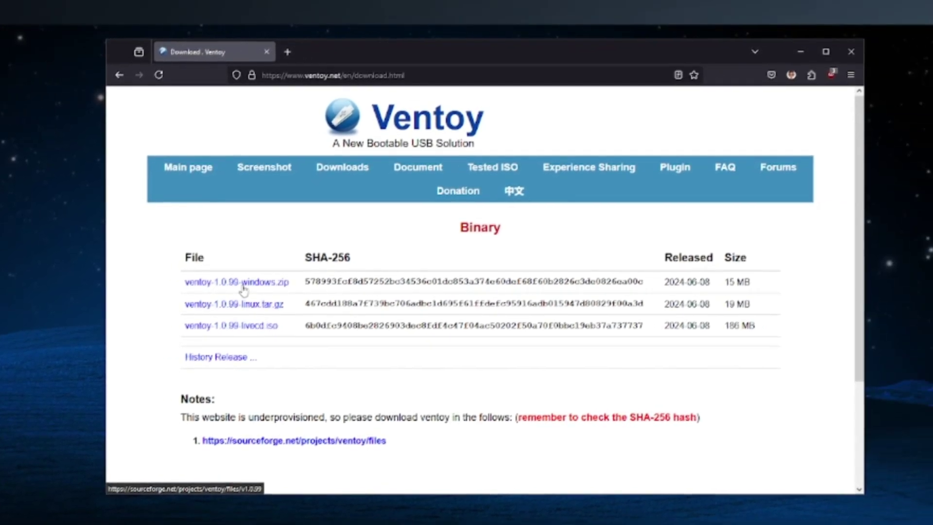
click(221, 282)
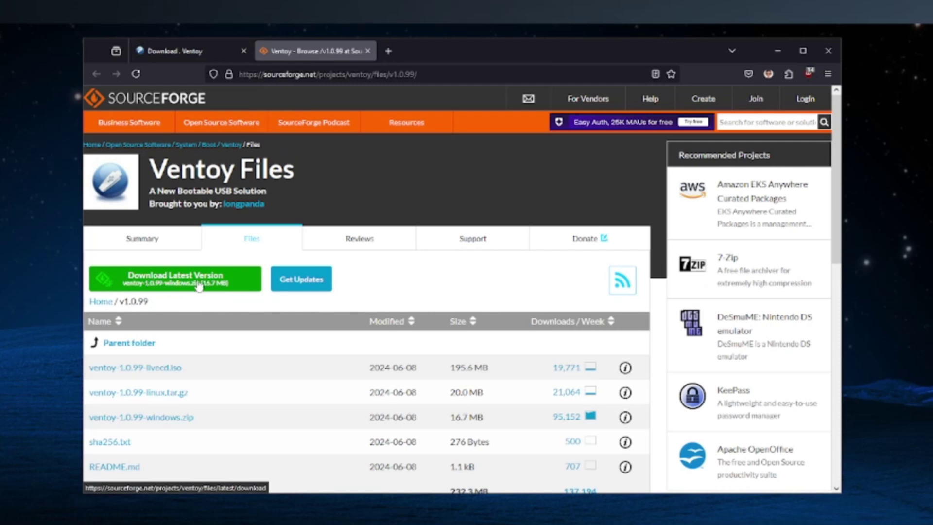
click(199, 287)
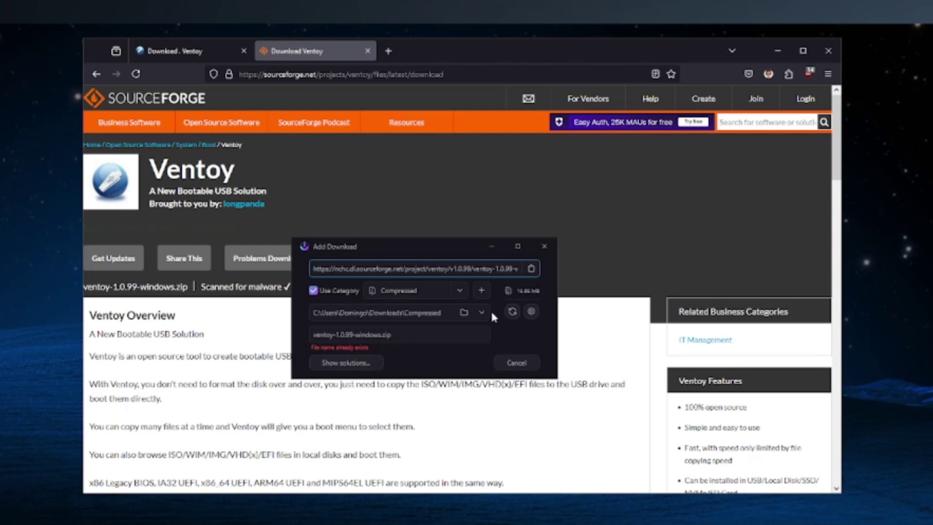
- Set the download location to the Documents folder and choose to override the existing file
click(465, 313)
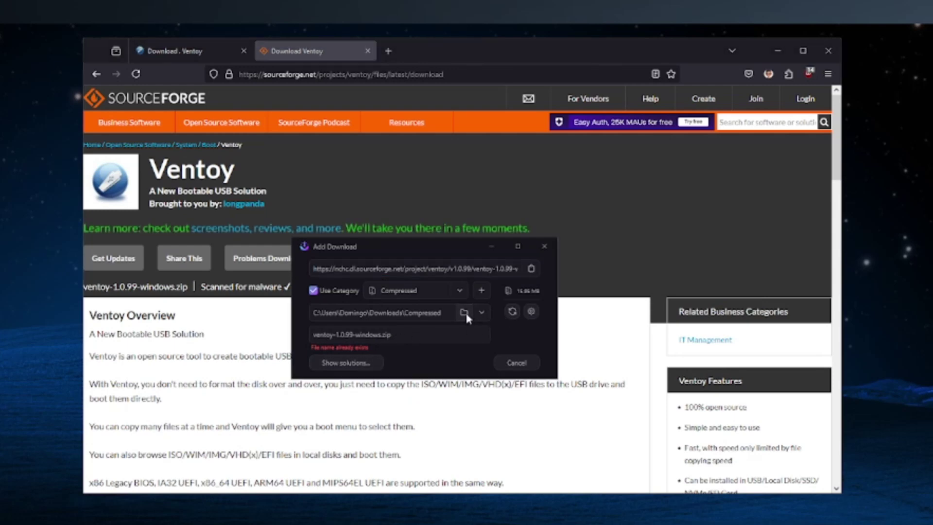
click(781, 516)
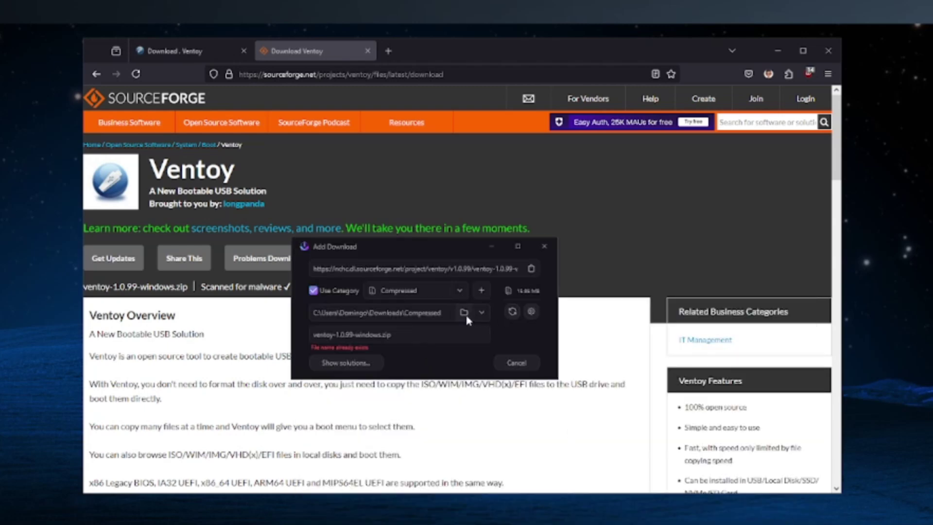
click(465, 313)
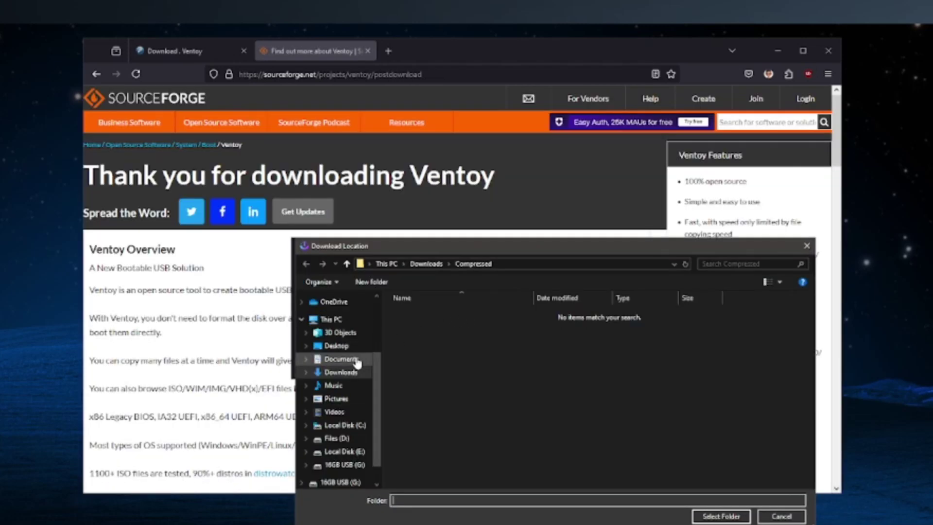
click(336, 346)
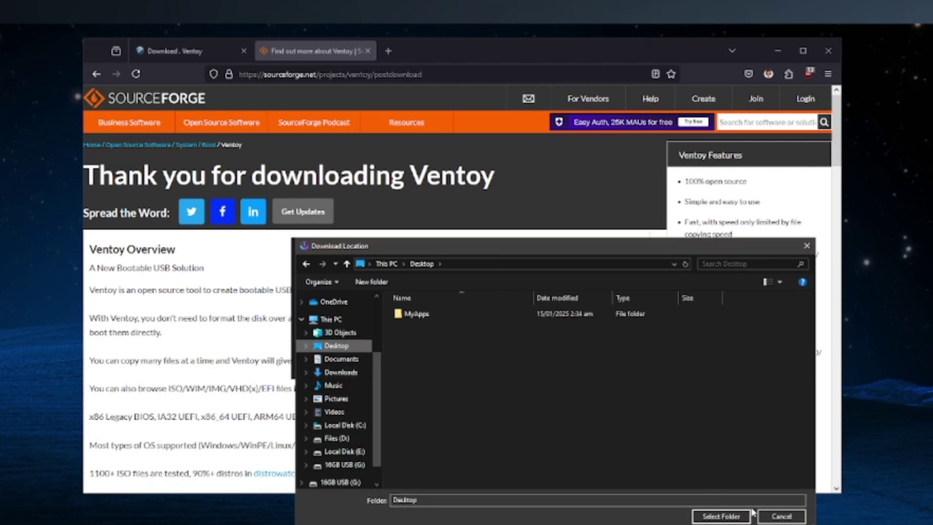
click(355, 364)
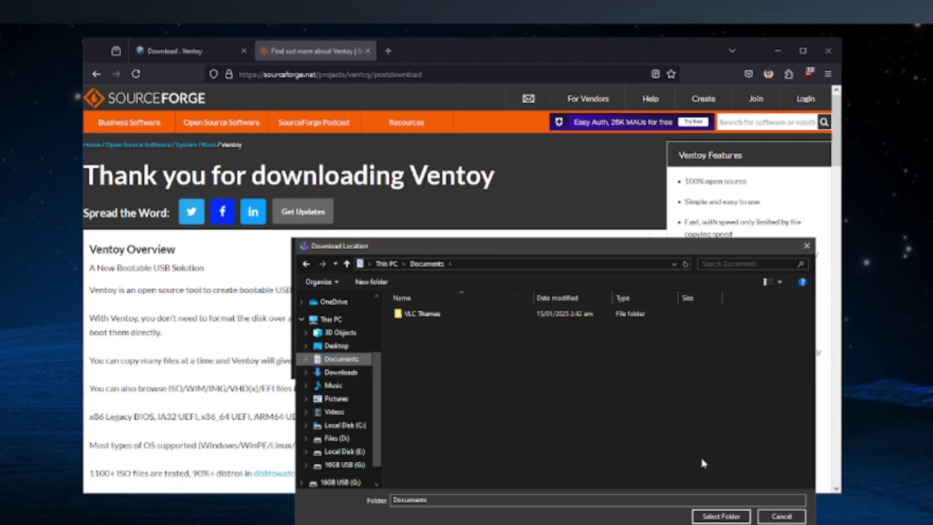
click(722, 516)
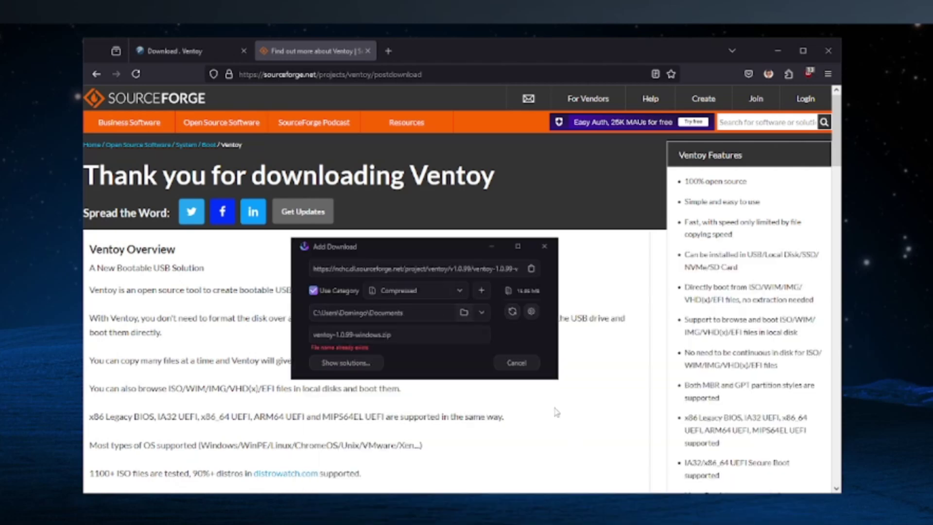
click(358, 362)
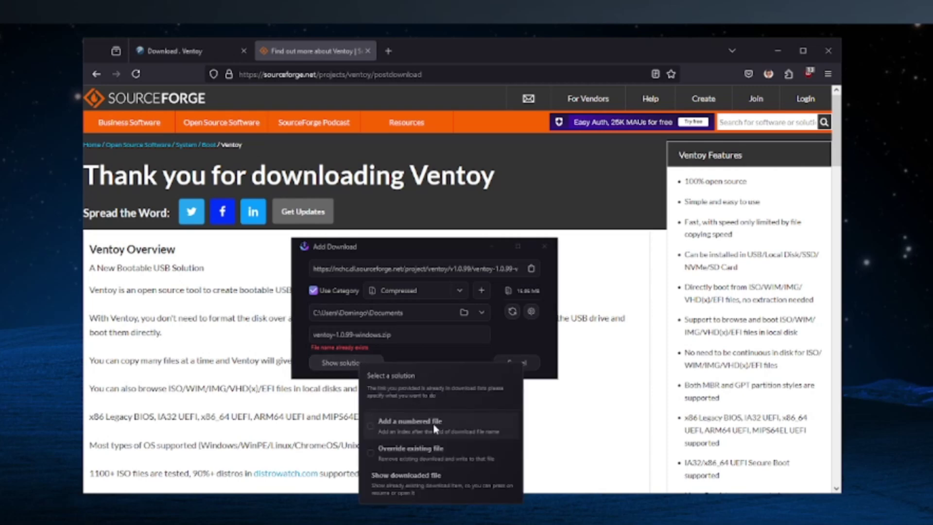
click(428, 449)
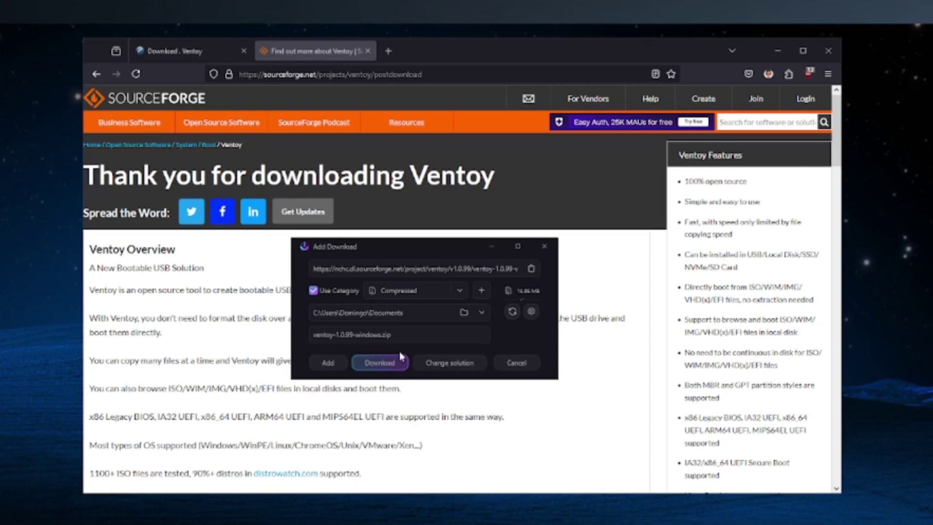
- Set the download location to the Downloads folder, override the existing file and download ventoy-1.0.99-windows.zip
click(465, 313)
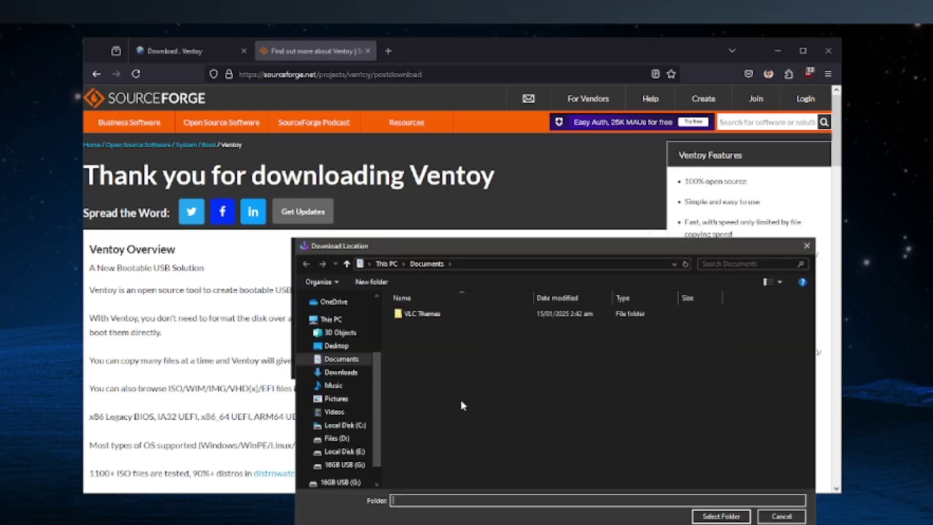
click(341, 372)
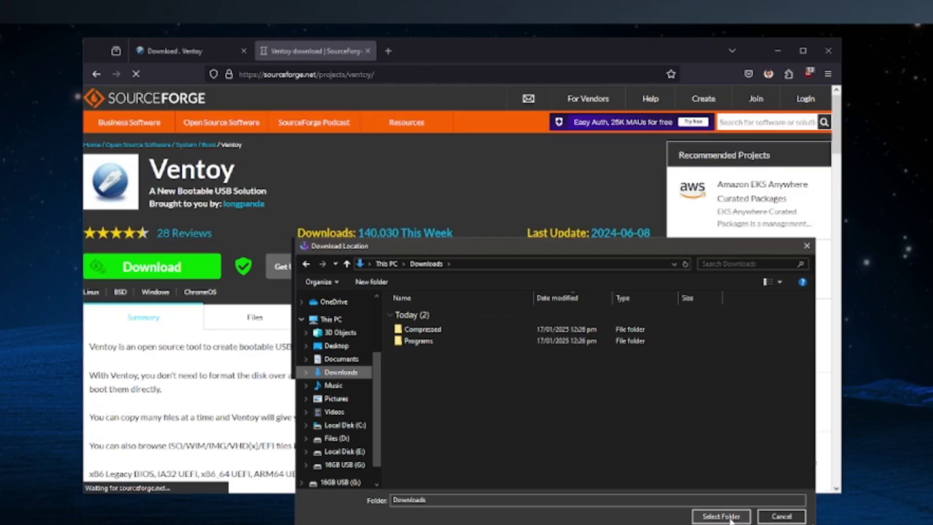
click(704, 513)
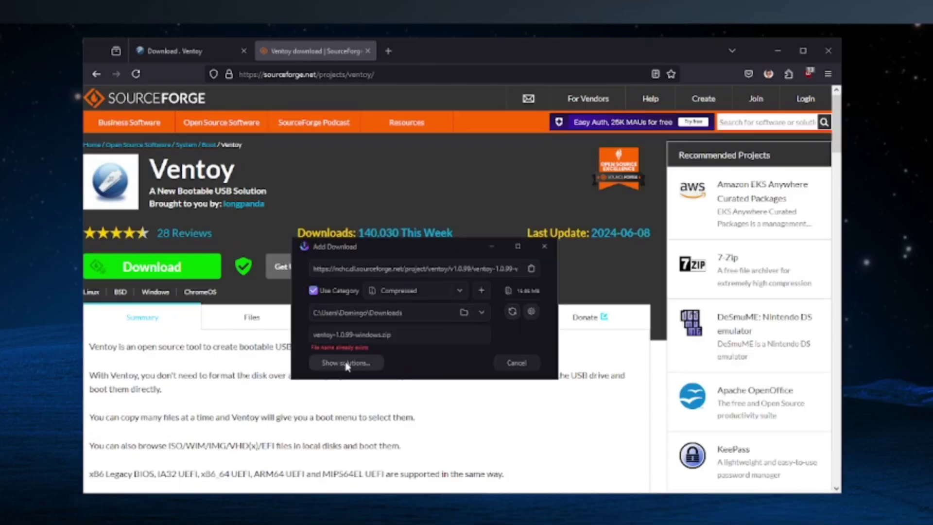
click(347, 366)
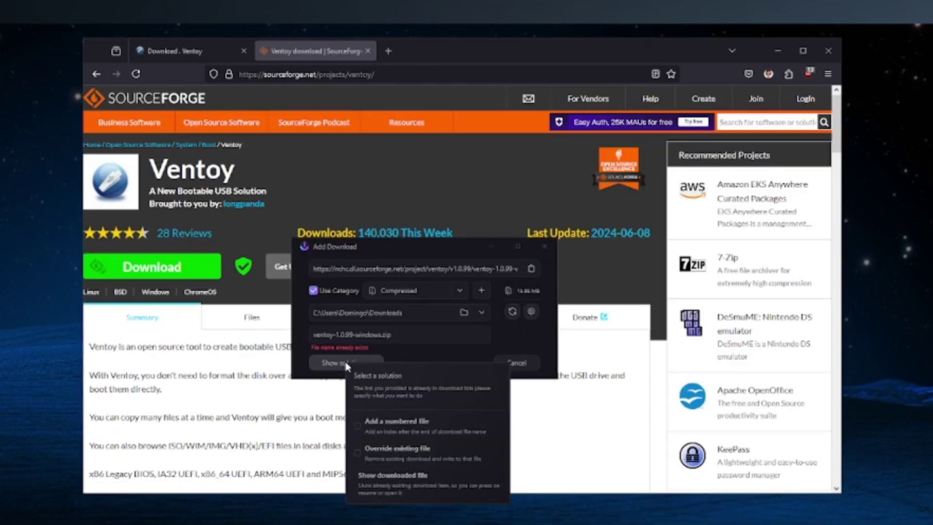
click(361, 455)
click(384, 364)
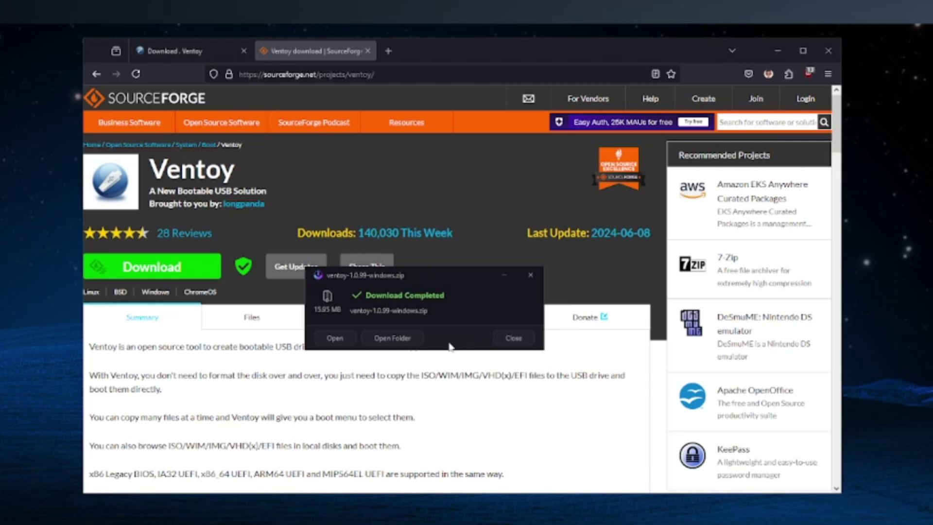
- Open the completed download's folder, move the ventoy-1.0.99-windows archive onto the desktop, and clear away the browser and folder windows
click(410, 340)
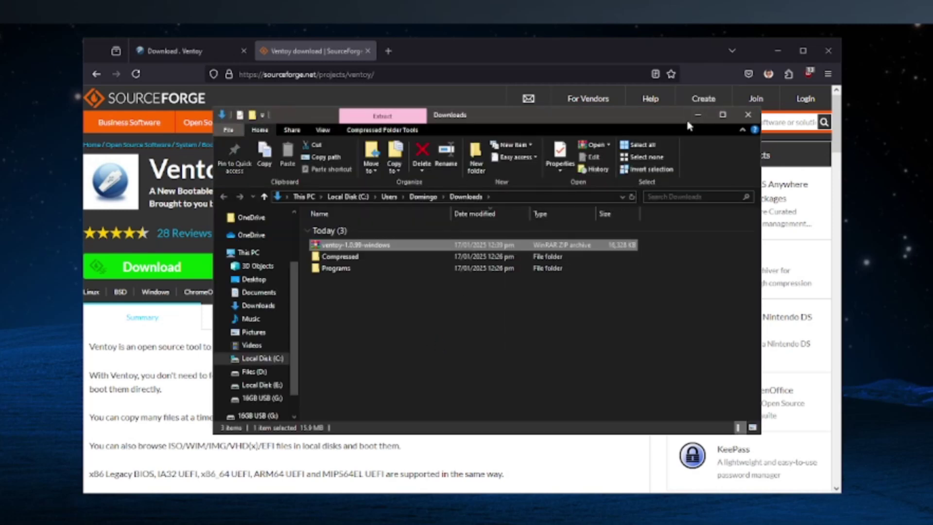
click(778, 51)
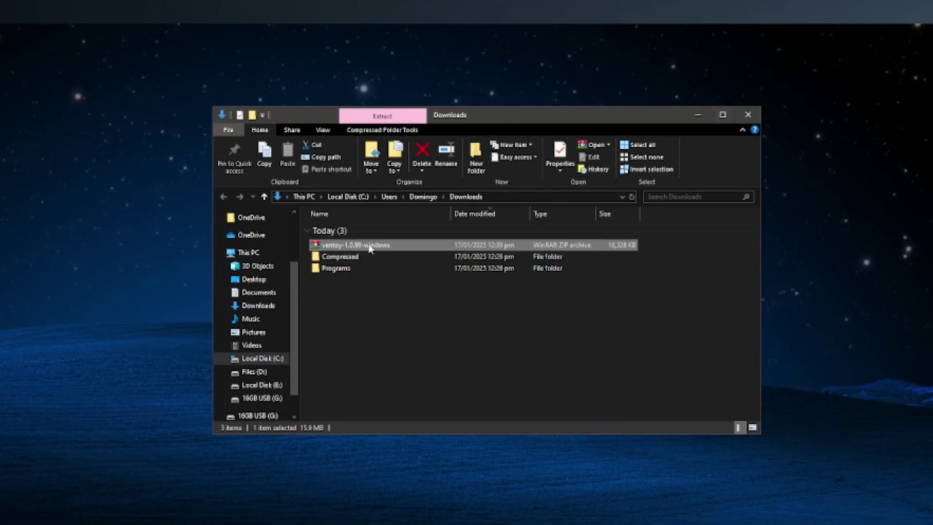
drag(369, 249, 62, 259)
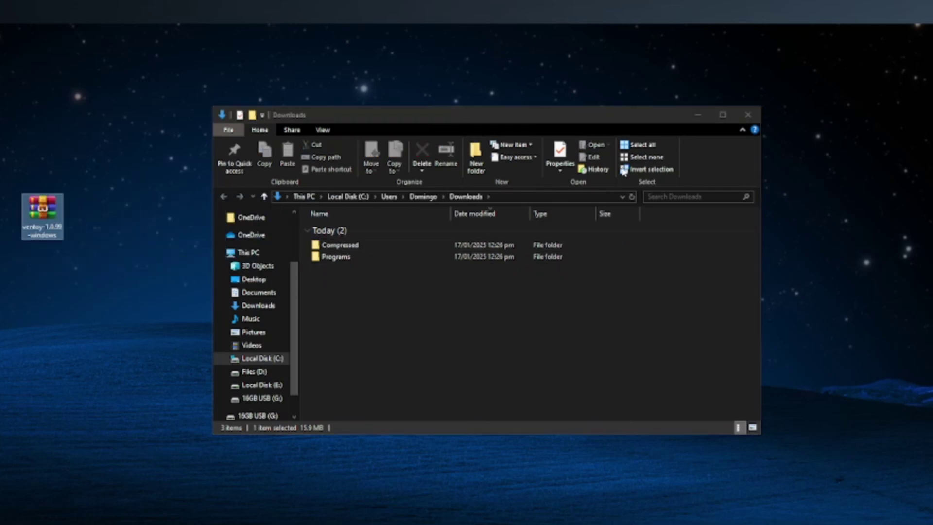
click(748, 115)
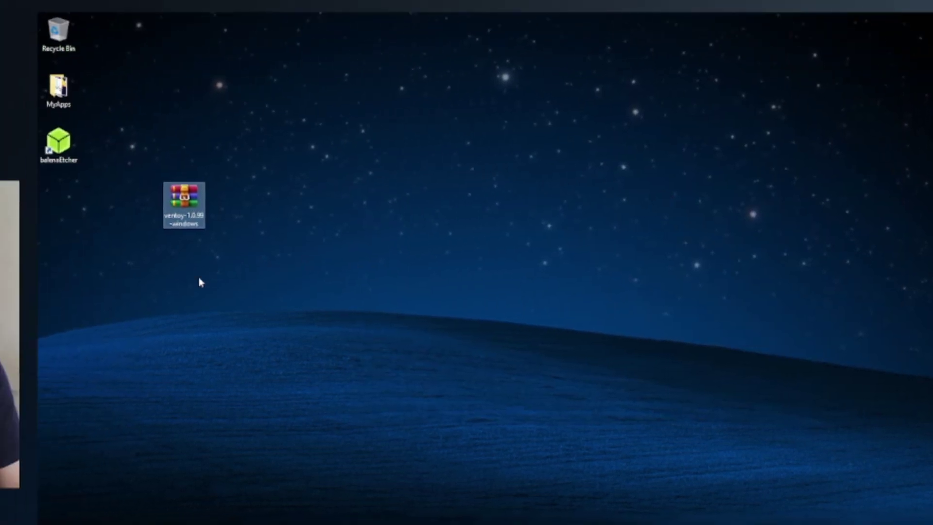
- Extract the ventoy-1.0.99-windows archive directly to the Desktop, using WinRAR's extraction options, and delete the archive
right_click(187, 213)
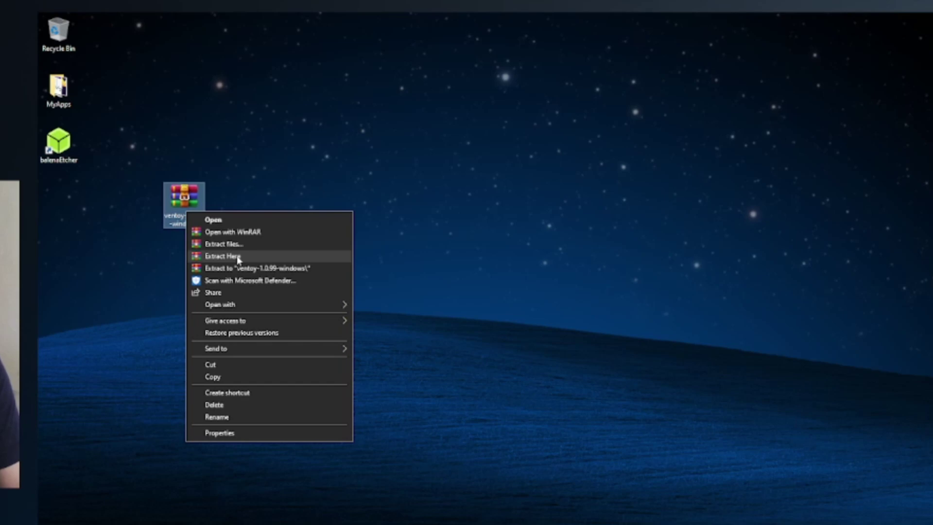
click(232, 243)
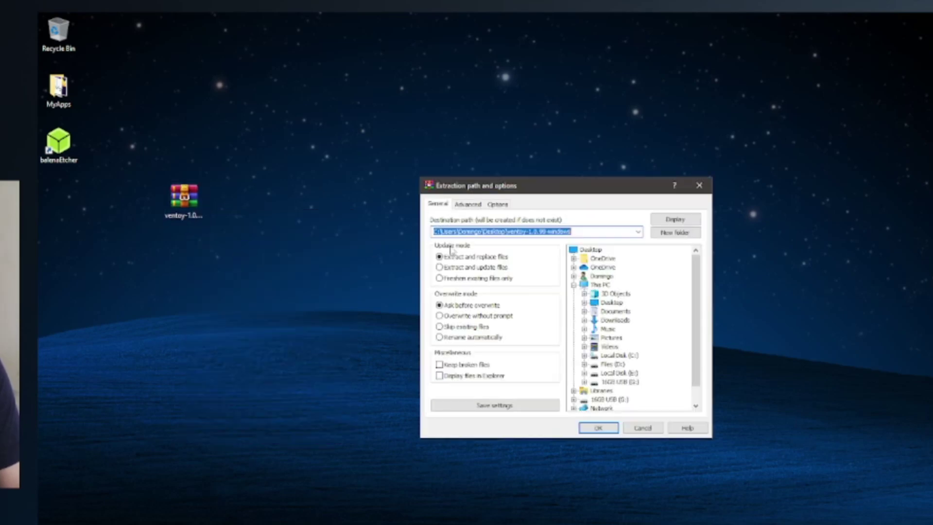
click(611, 251)
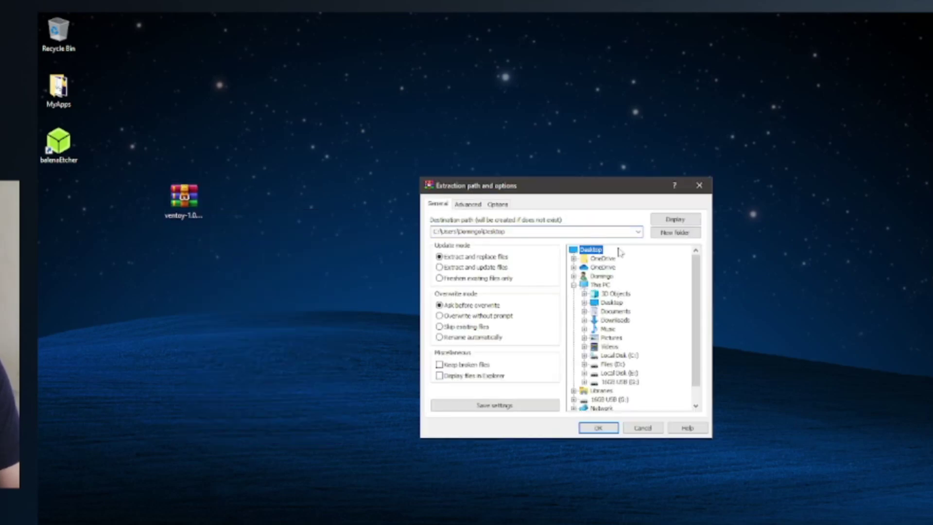
click(600, 428)
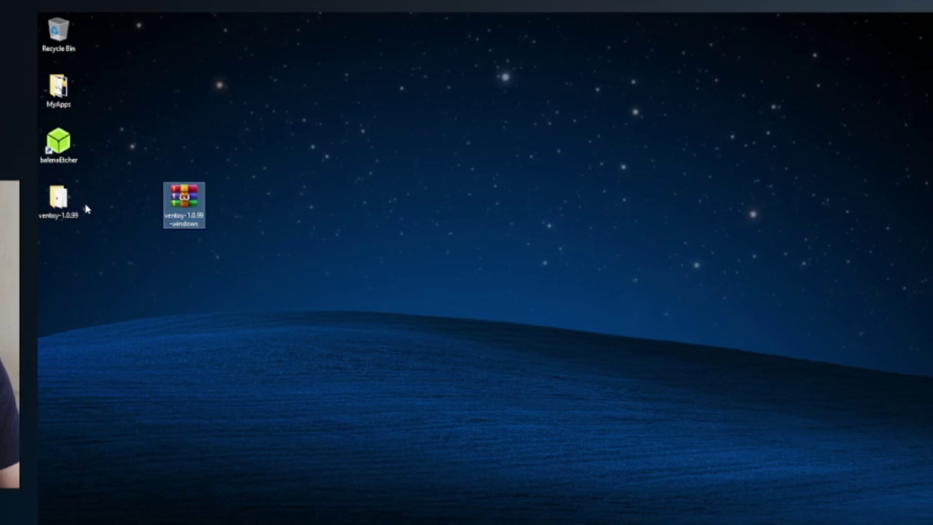
drag(204, 207, 62, 260)
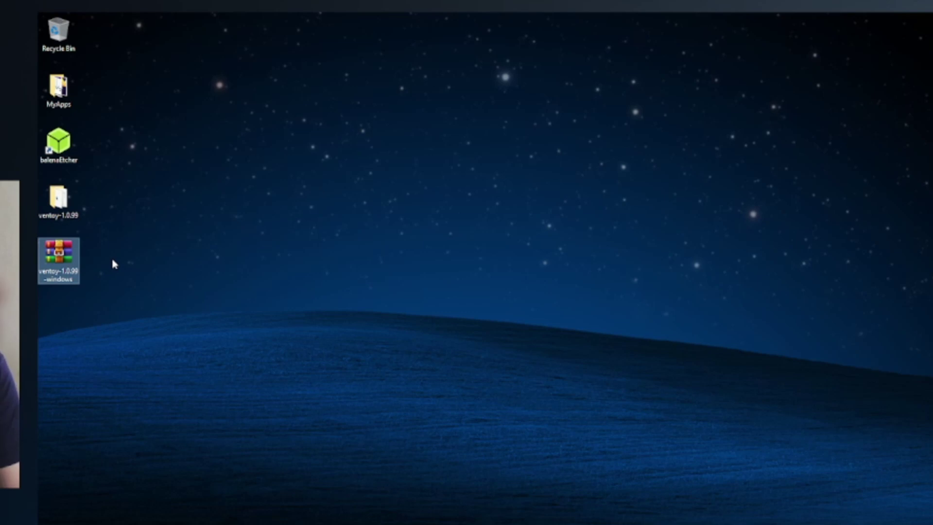
key(Delete)
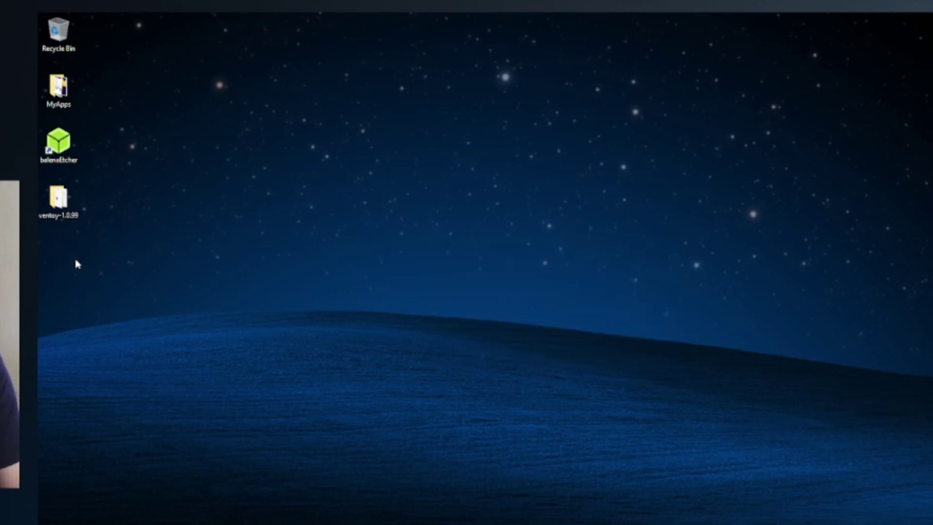
- Open the extracted ventoy-1.0.99 folder from the desktop and reposition its window
double_click(57, 212)
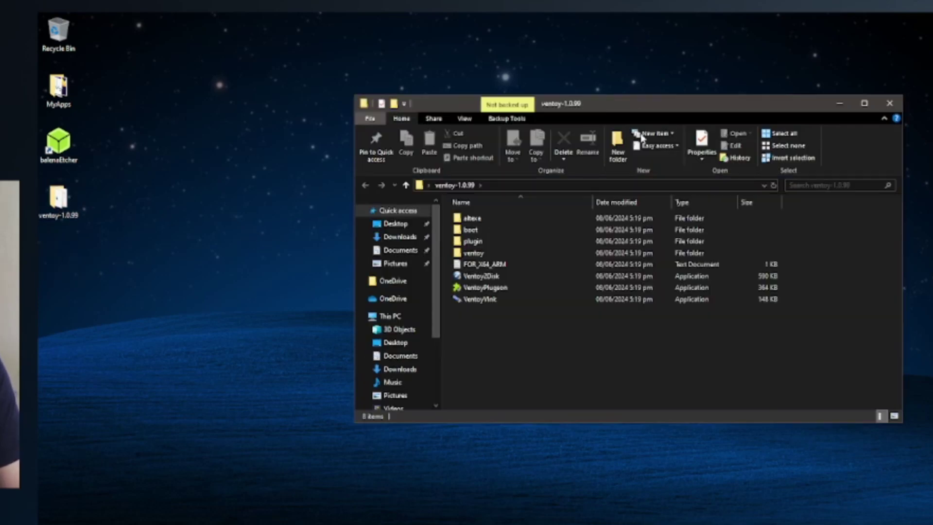
drag(679, 111, 603, 83)
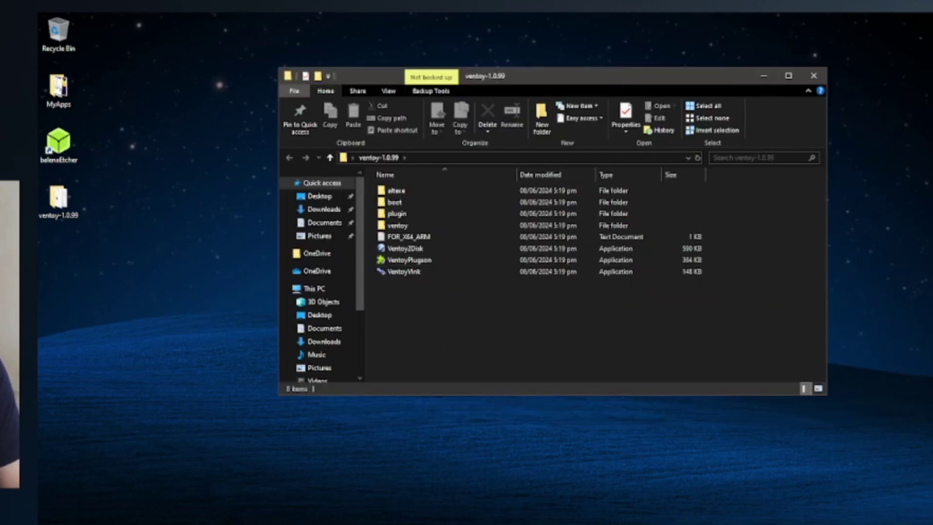
- Check the contents of the 16GB USB (G:) and Local Disk (E:) drives in a separate File Explorer window and close it
right_click(265, 524)
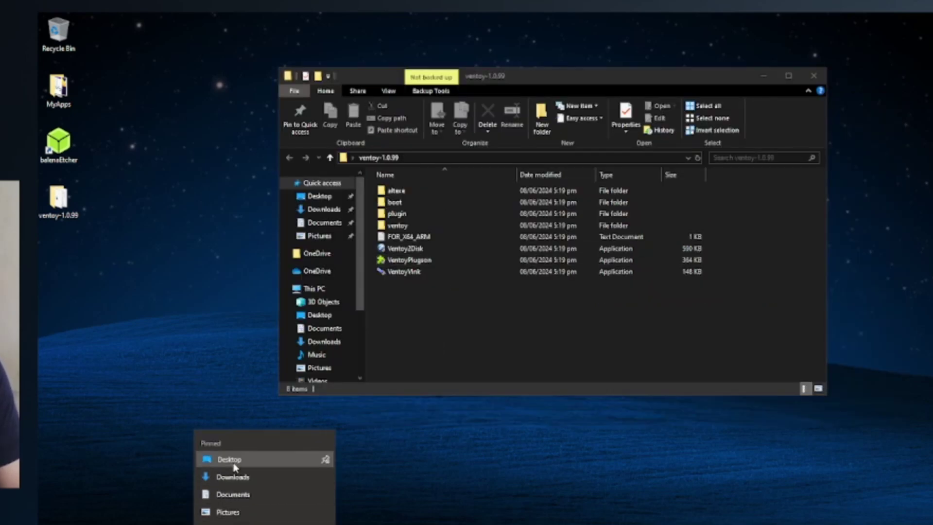
click(234, 464)
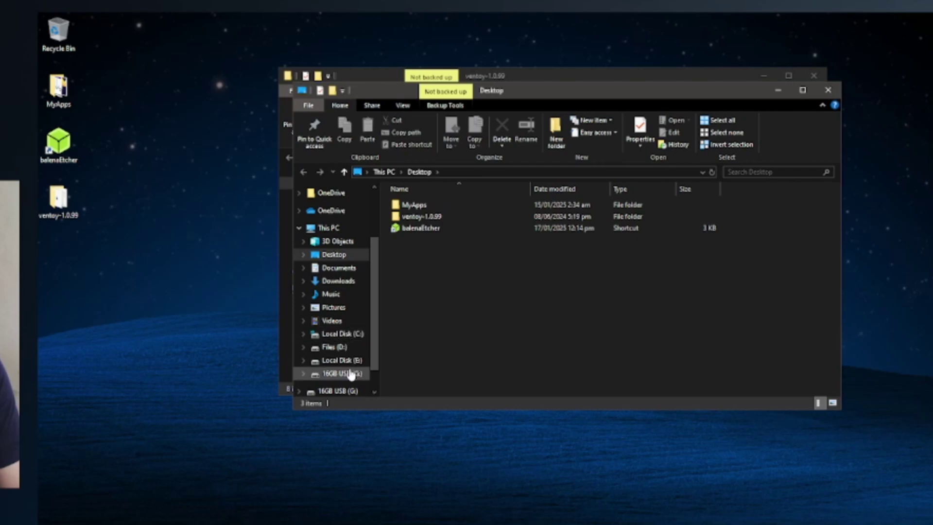
click(348, 373)
click(340, 361)
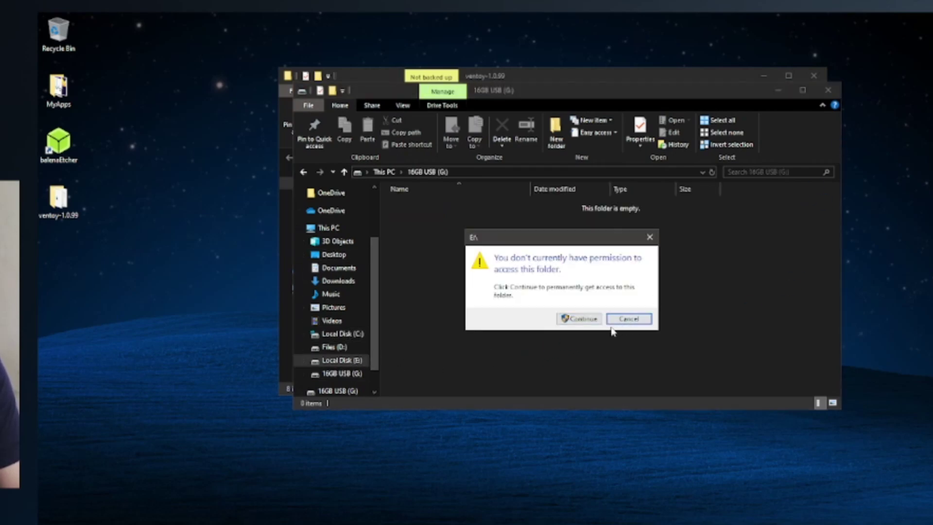
click(579, 319)
click(651, 237)
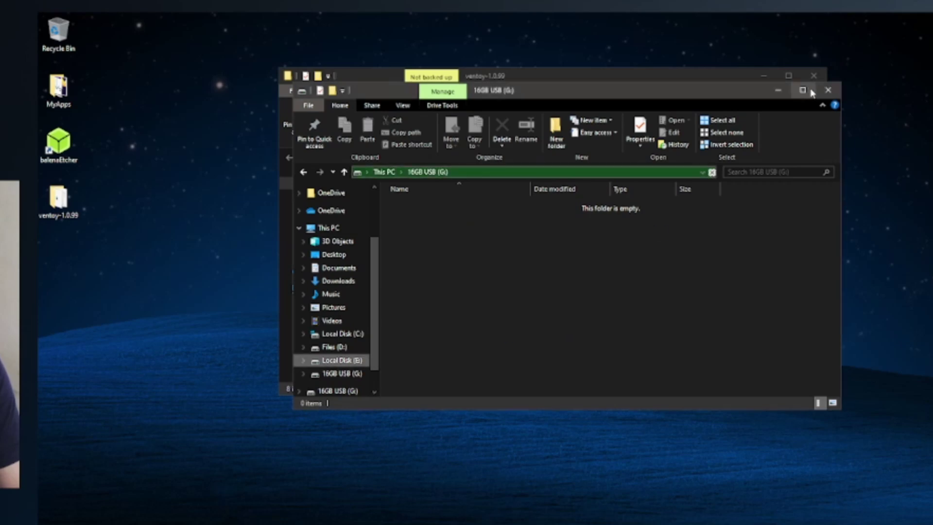
click(828, 90)
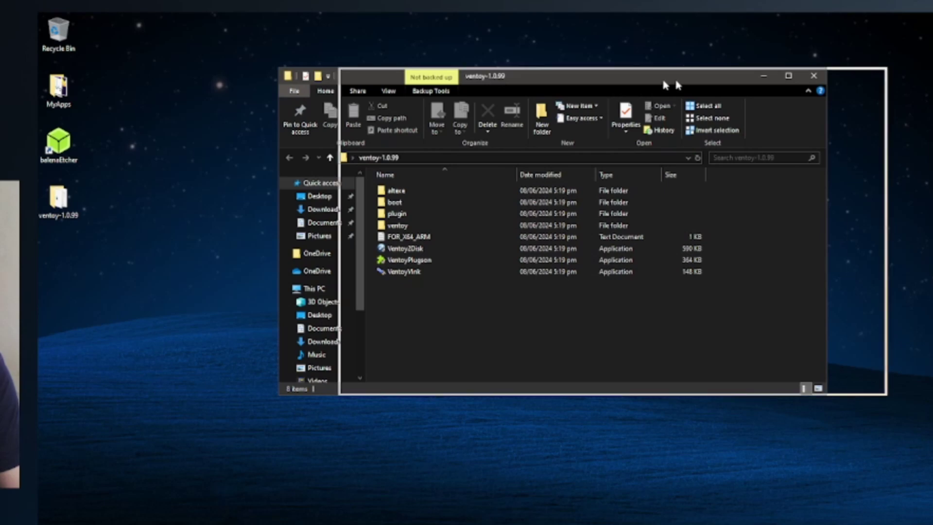
- Launch Ventoy2Disk from the ventoy-1.0.99 folder and close the folder window behind it
drag(671, 85, 744, 84)
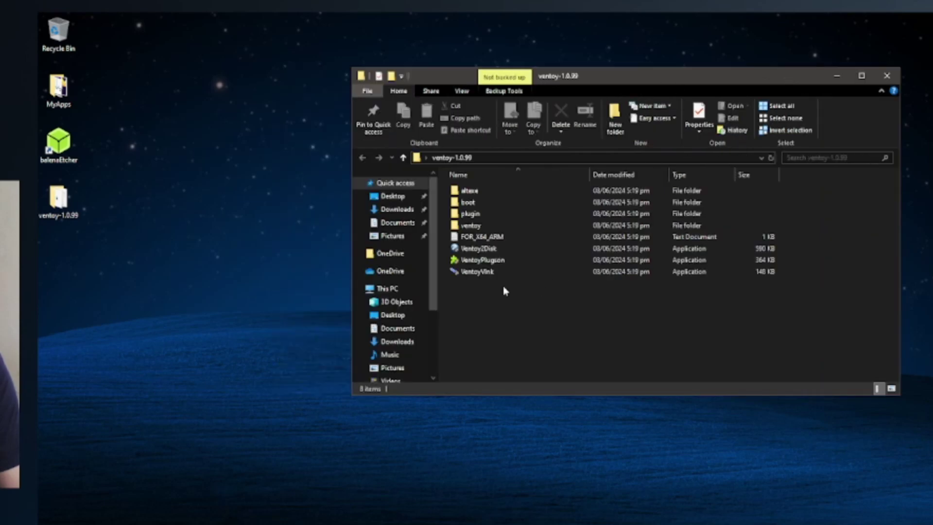
right_click(461, 248)
click(452, 315)
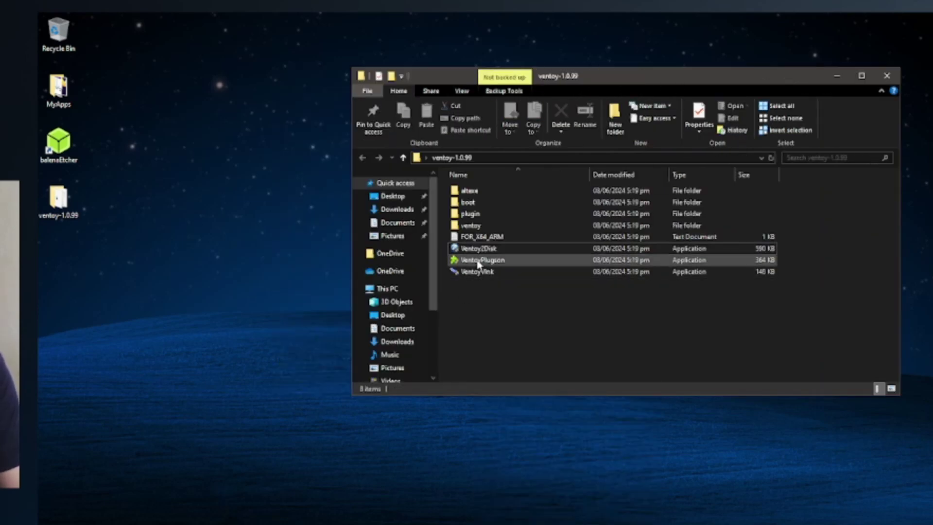
double_click(483, 249)
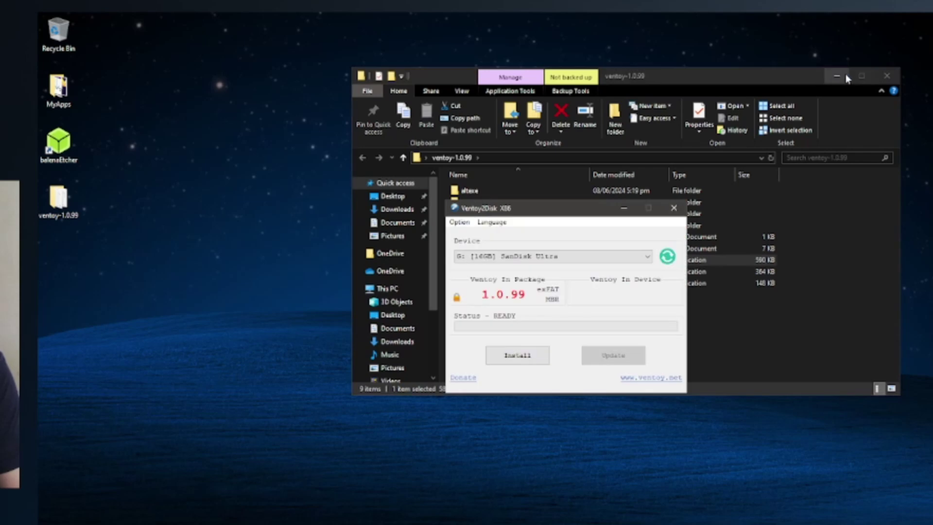
click(887, 77)
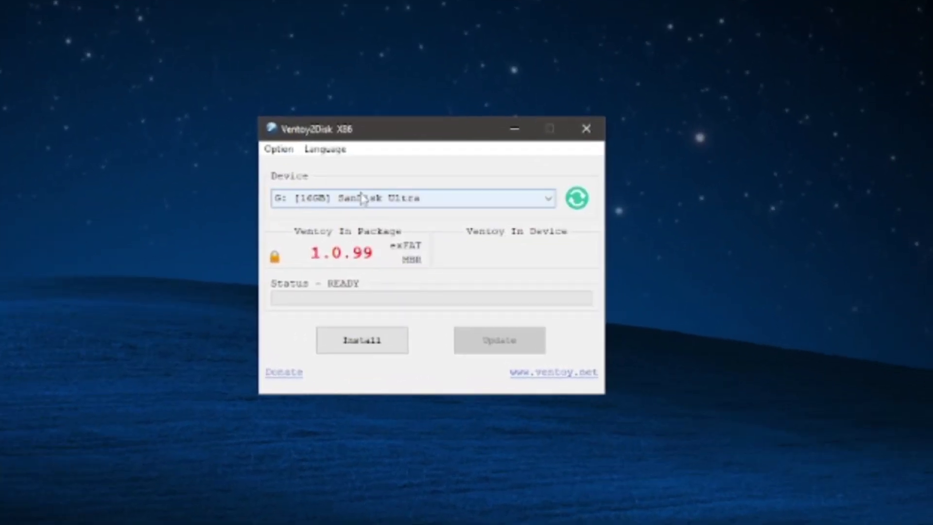
- Select the G: [16GB] SanDisk Ultra drive as the target device for Ventoy
click(389, 200)
click(388, 200)
click(383, 201)
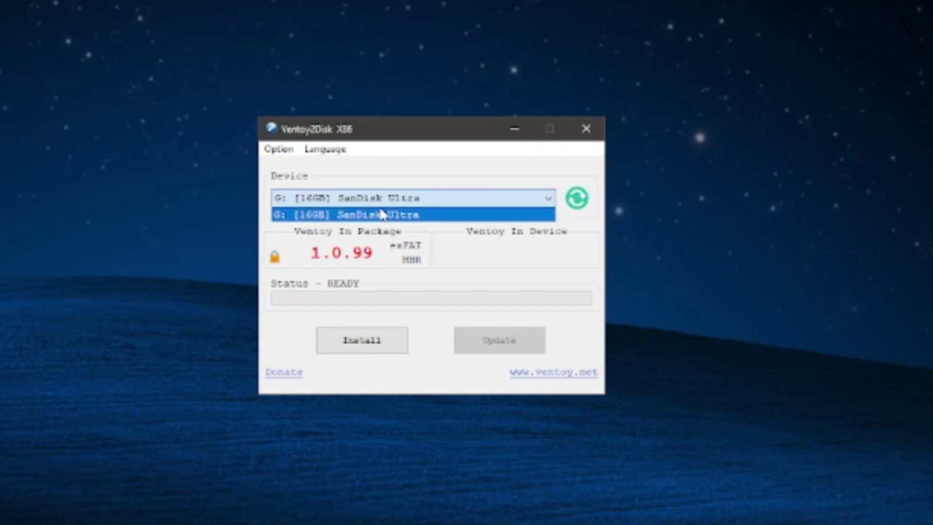
click(383, 212)
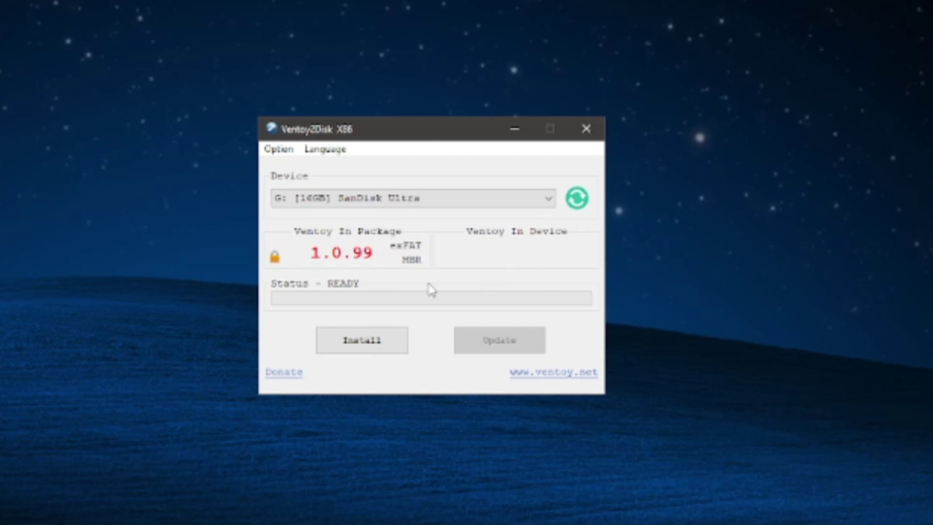
- Install Ventoy 1.0.99 on the SanDisk Ultra drive, accepting both format warnings, and close Ventoy2Disk once finished
click(362, 348)
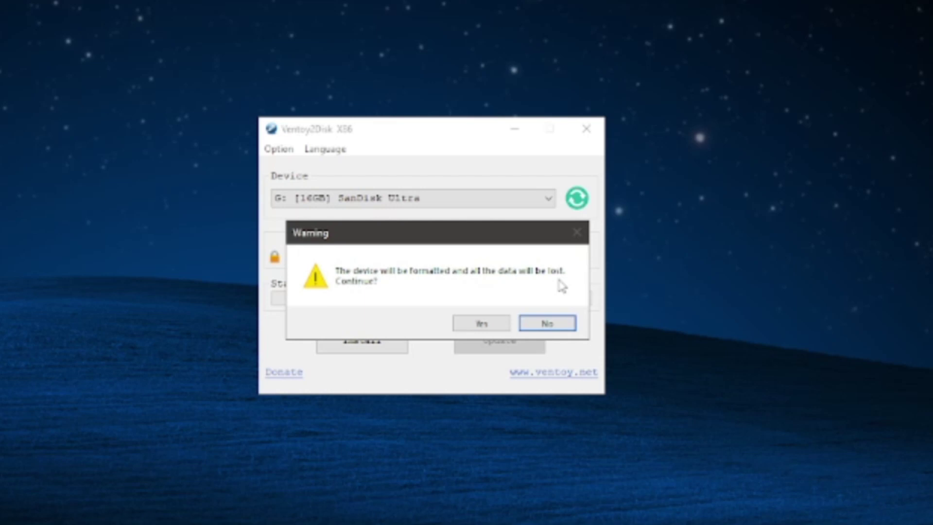
click(492, 325)
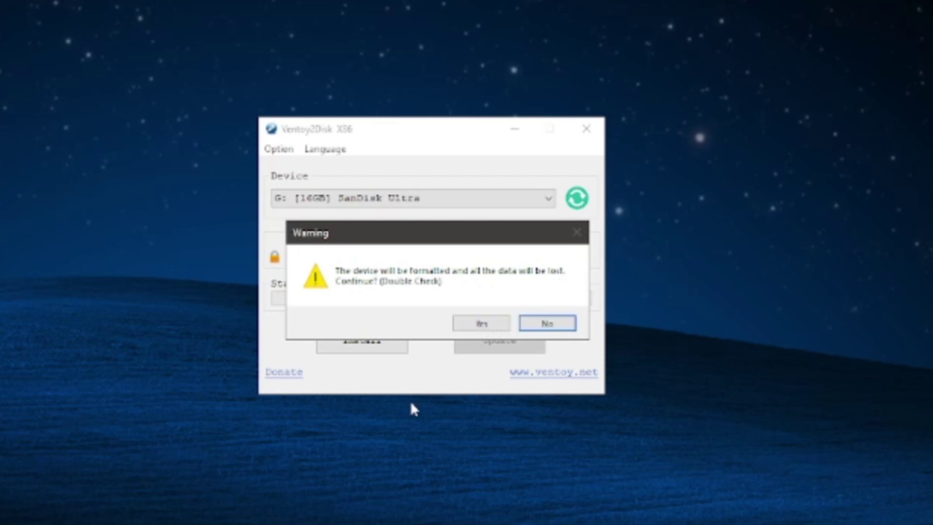
click(471, 330)
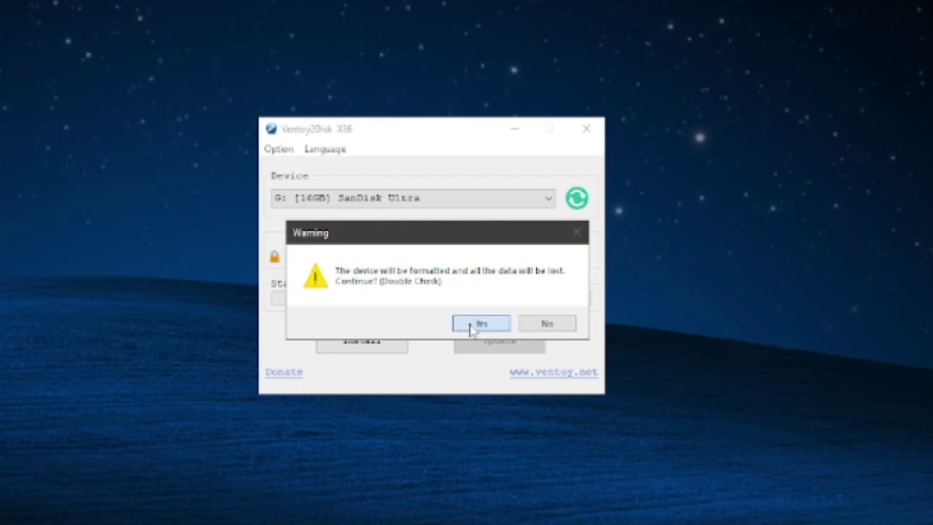
click(471, 325)
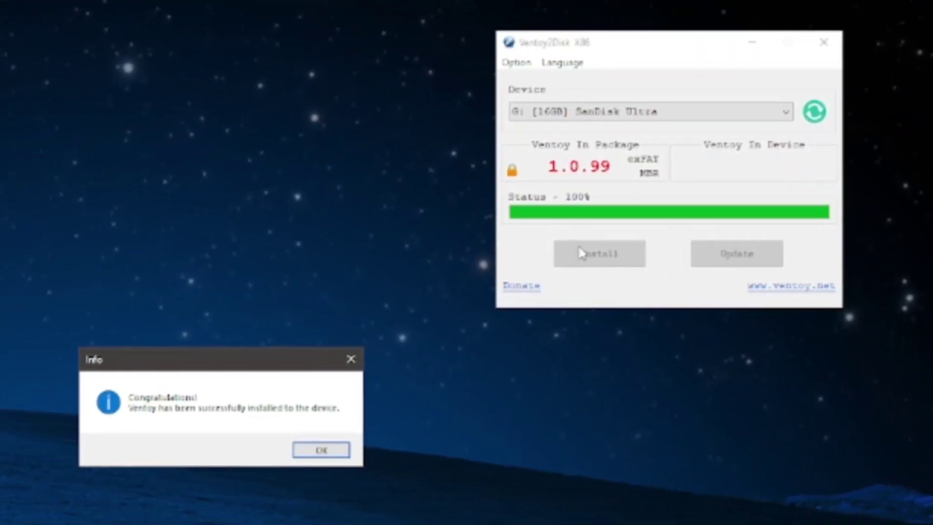
click(338, 455)
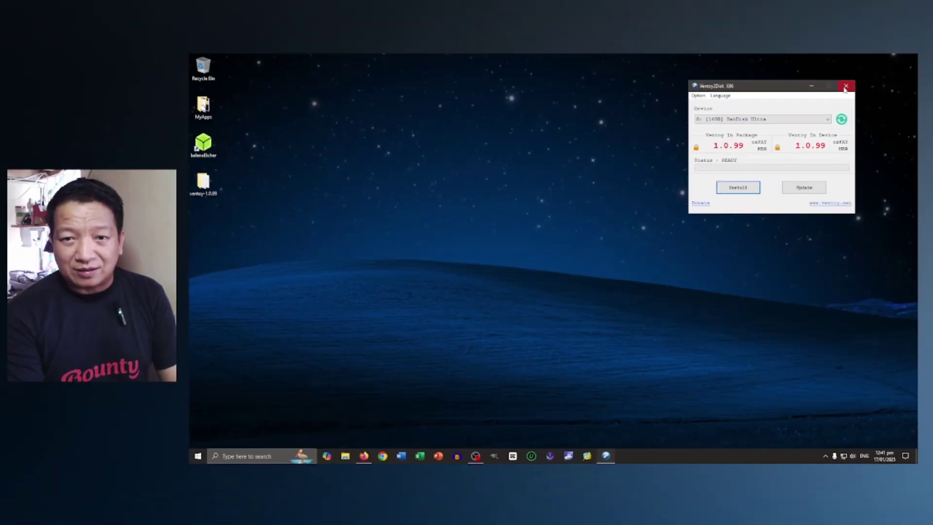
click(824, 48)
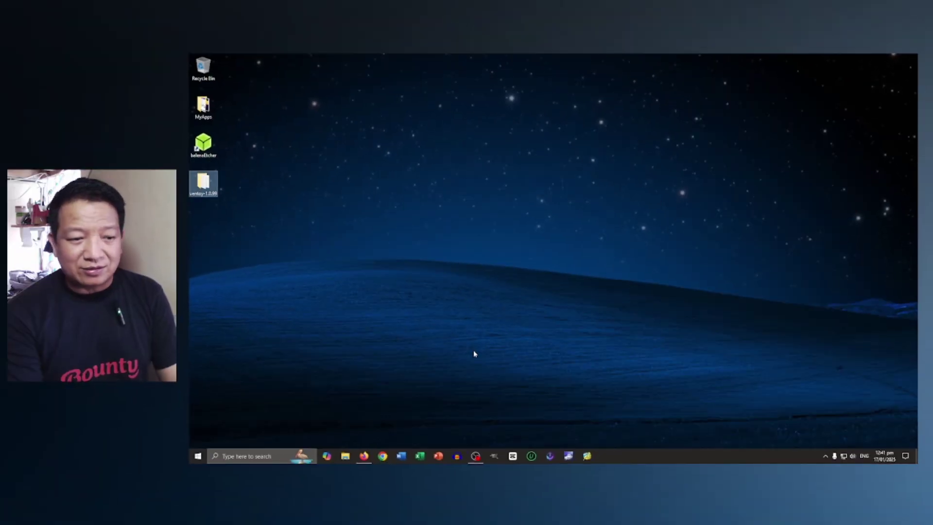
- Open the Ventoy (G:) drive in File Explorer and move its window out of the way
click(346, 456)
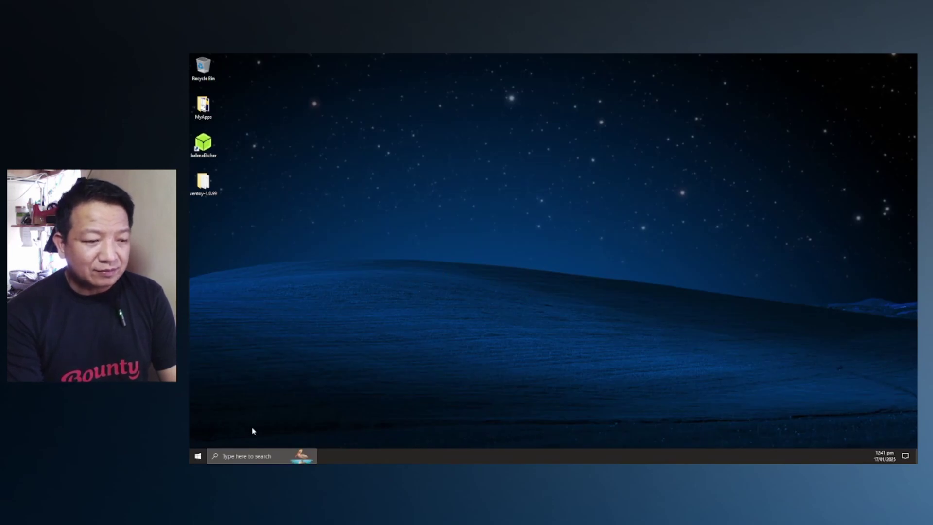
right_click(333, 154)
click(353, 171)
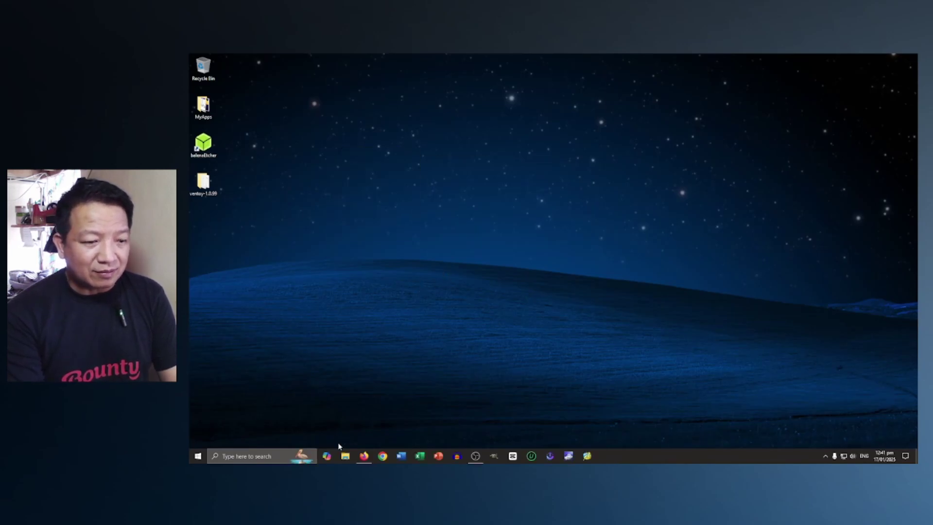
click(344, 456)
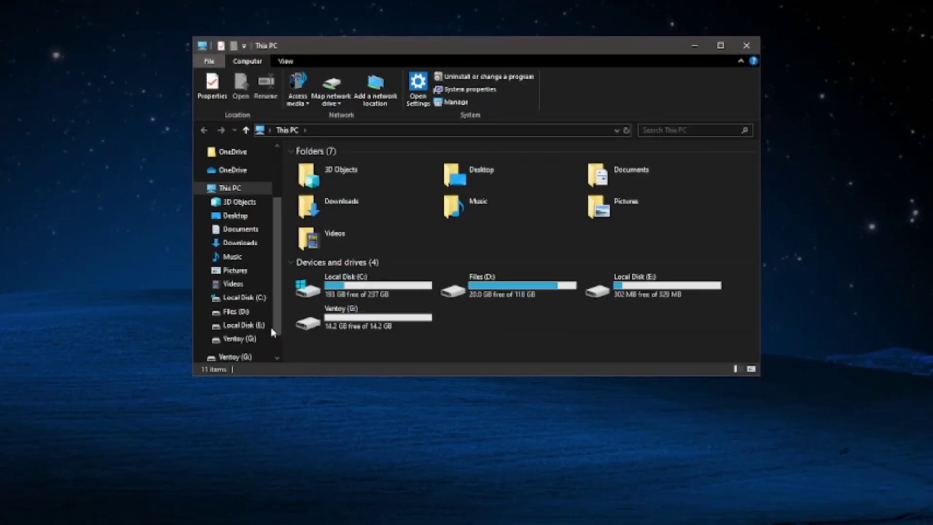
double_click(365, 325)
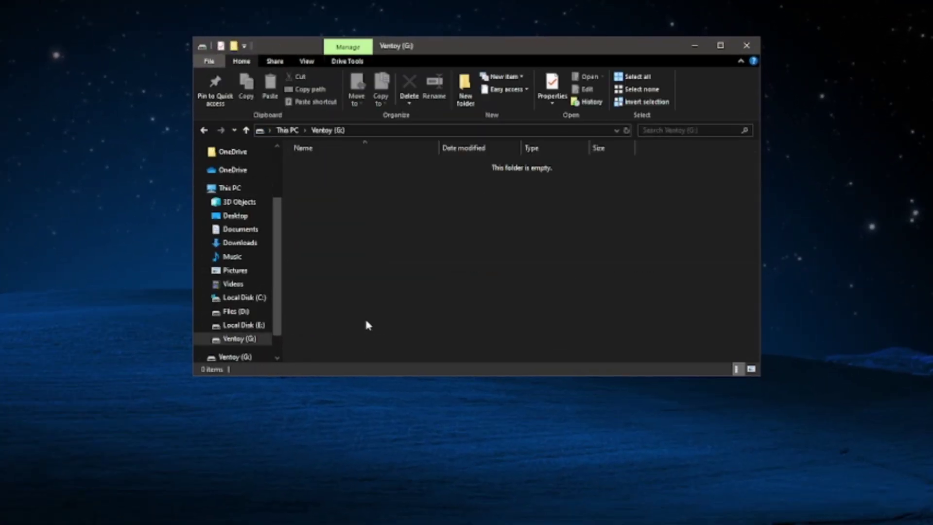
drag(492, 40, 546, 16)
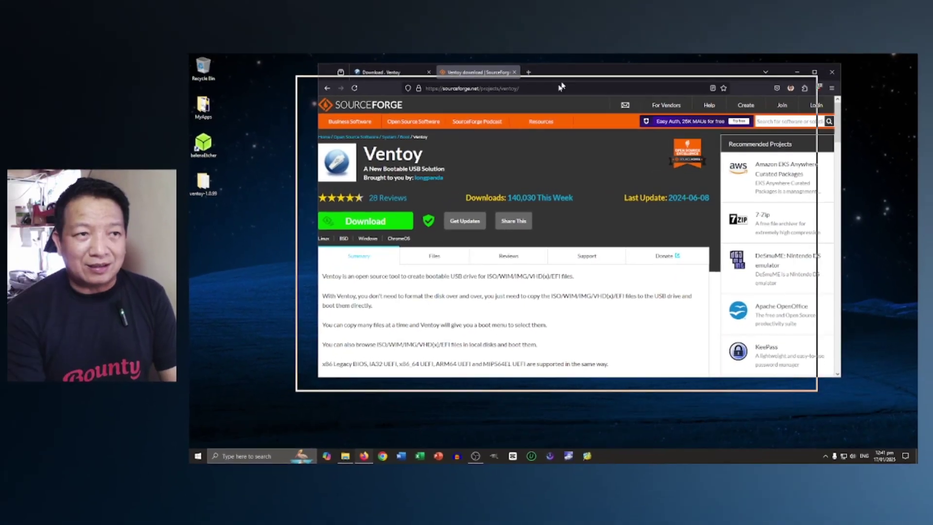
- Switch to Firefox, close the SourceForge tab and open manjaro.org in a new tab
drag(487, 129, 479, 128)
key(ctrl+t)
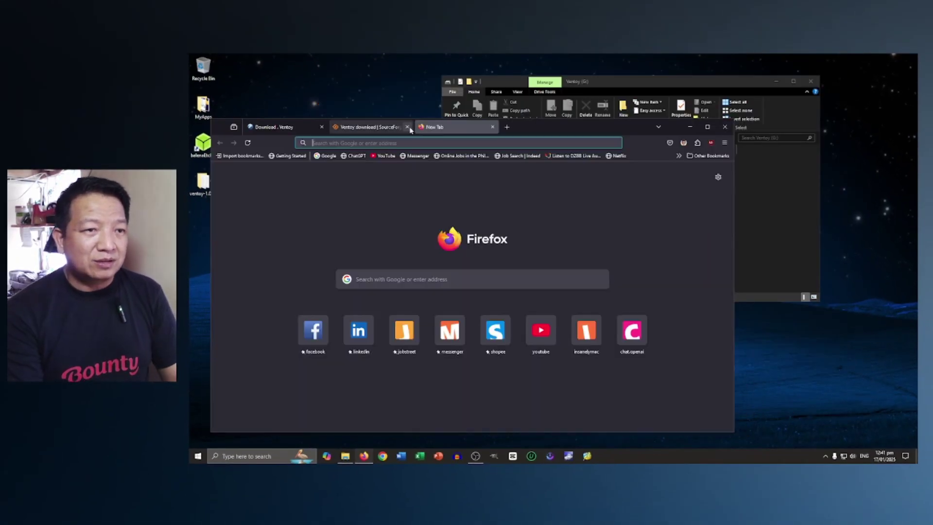
text(manjaro.org/)
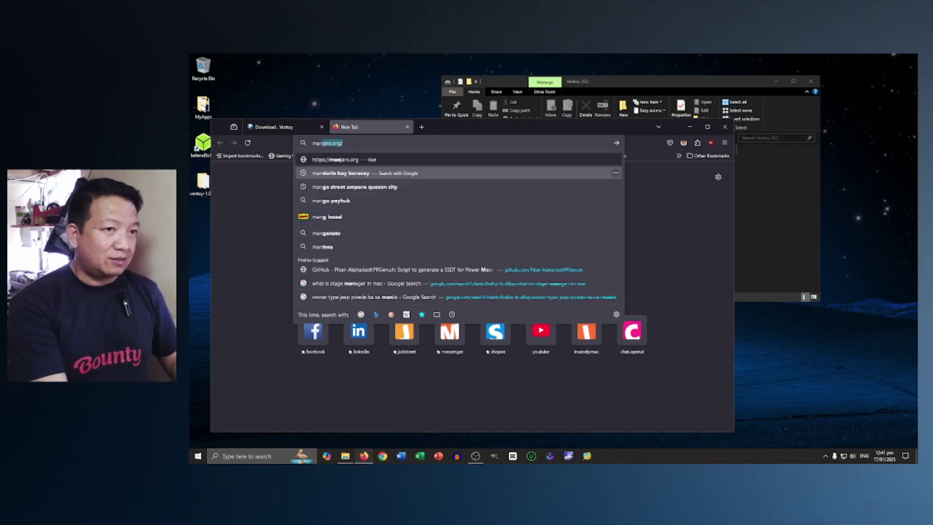
key(Return)
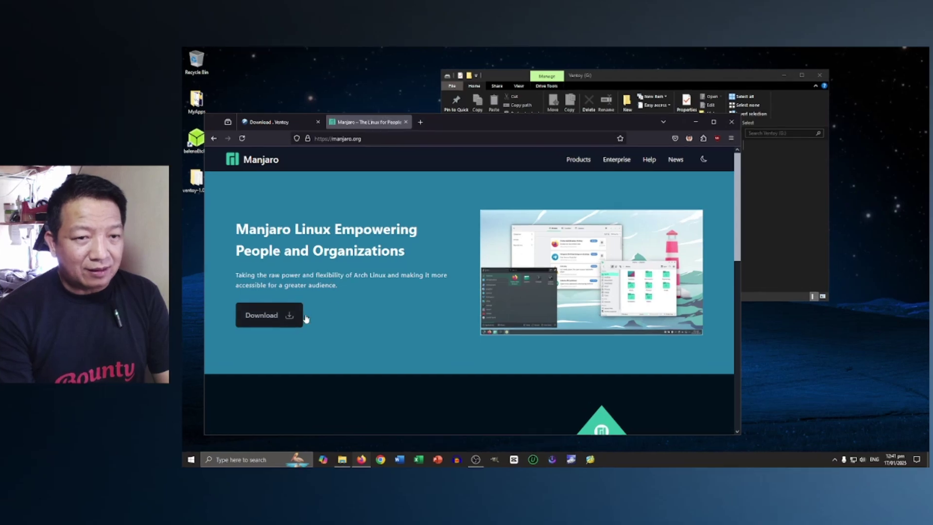
- Look over the Manjaro homepage and open the download page for the official x86 images
scroll(326, 300, down, 10)
scroll(321, 301, up, 10)
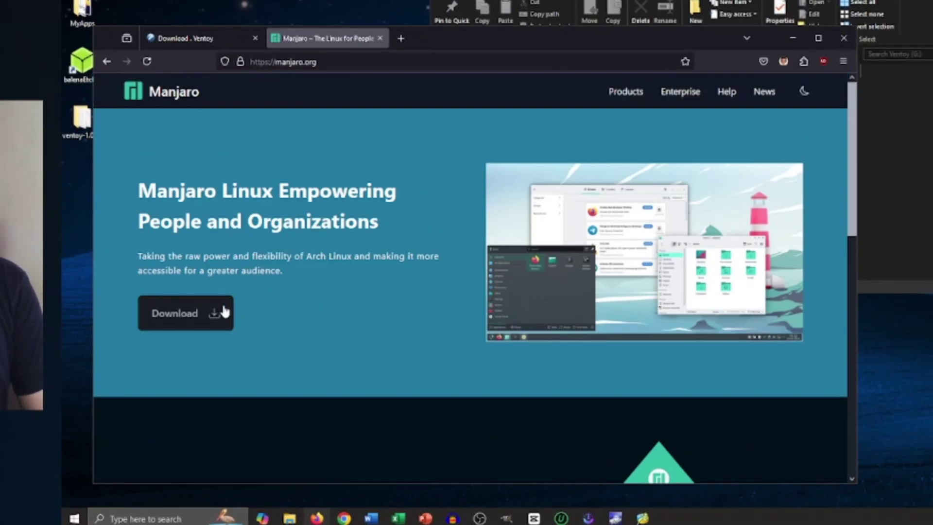
click(195, 318)
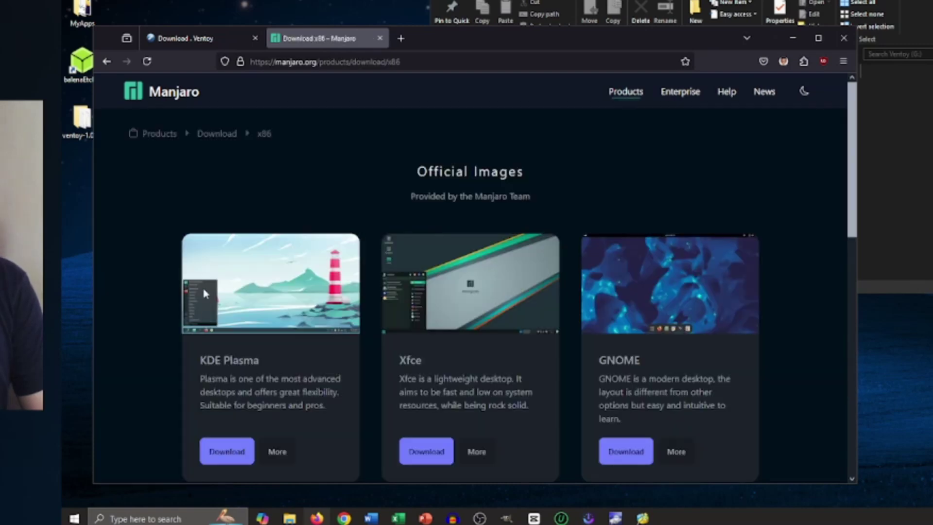
- Download the Manjaro Xfce image, manjaro-xfce-24.2.1-241216-linux612.iso, into the Compressed downloads folder
scroll(134, 294, down, 2)
scroll(132, 287, up, 2)
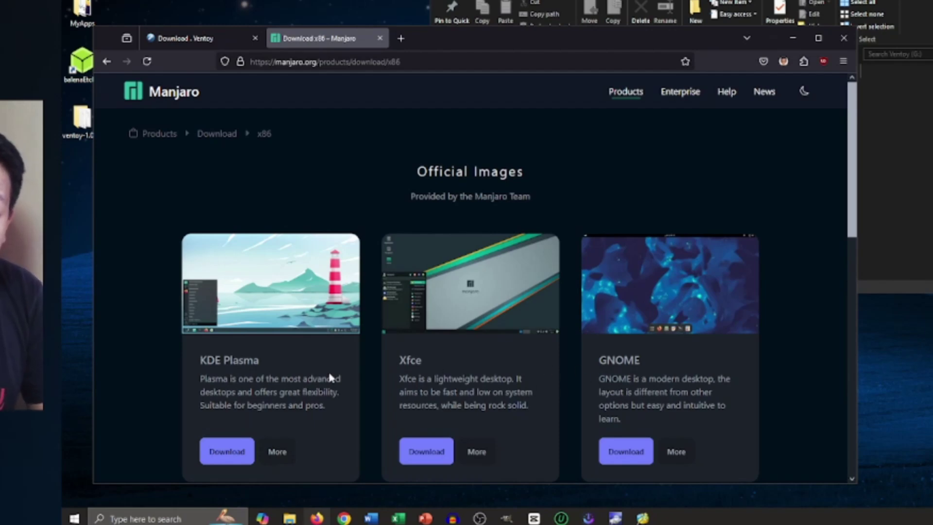
scroll(219, 388, down, 1)
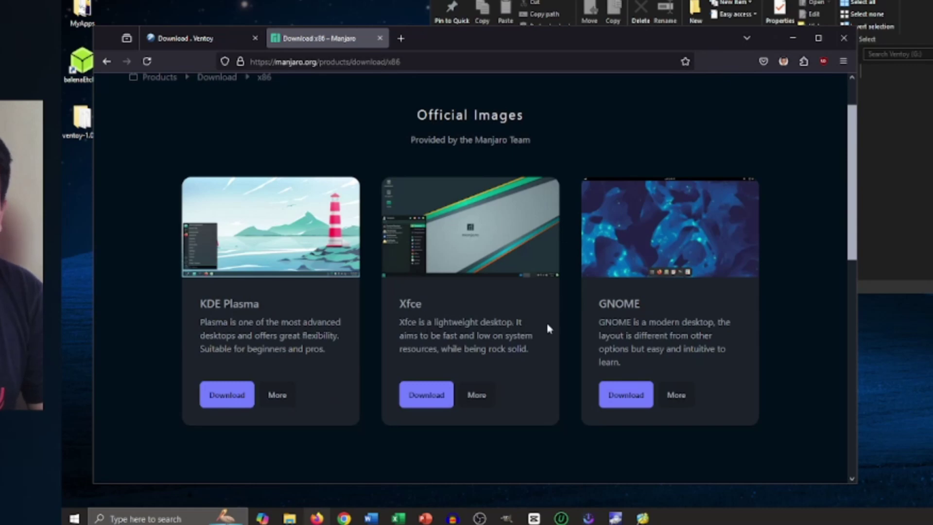
click(422, 403)
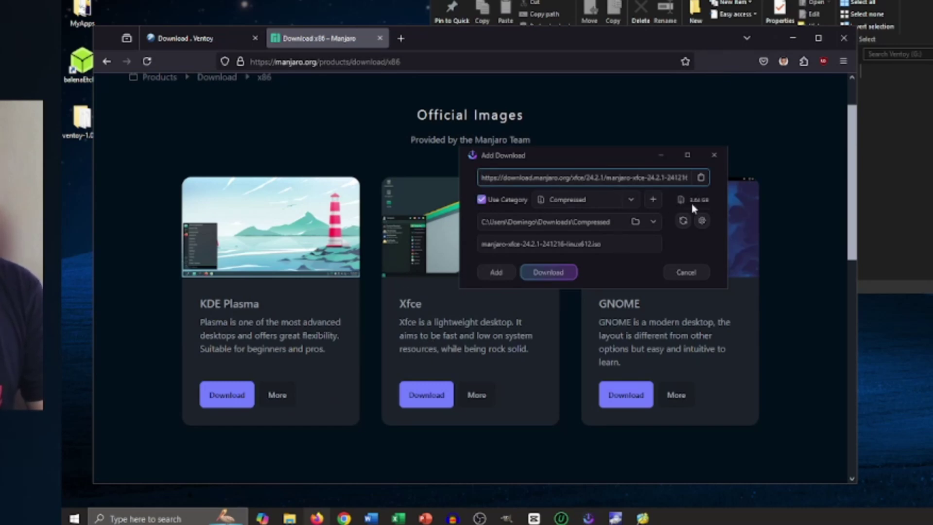
click(548, 272)
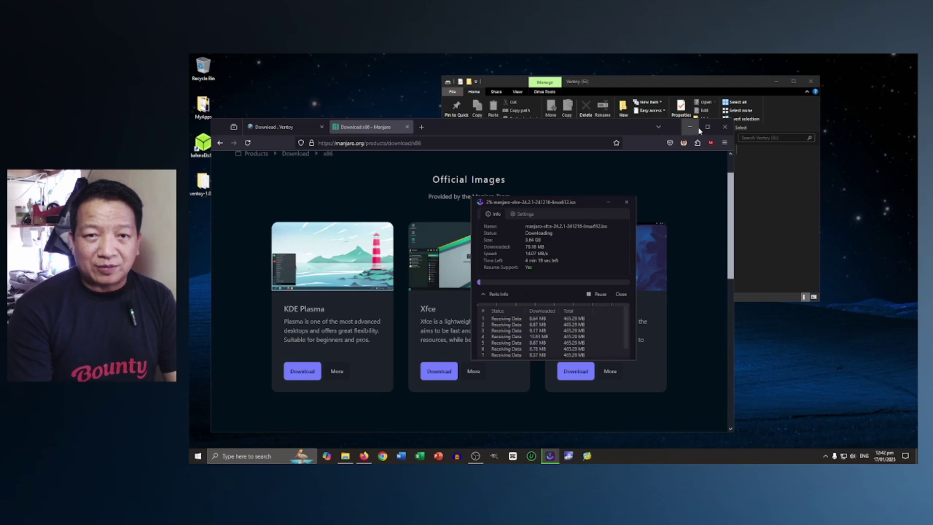
- Minimize Firefox, open the folder holding the finished Xfce download, and place its window clear of the Ventoy (G:) window
click(691, 127)
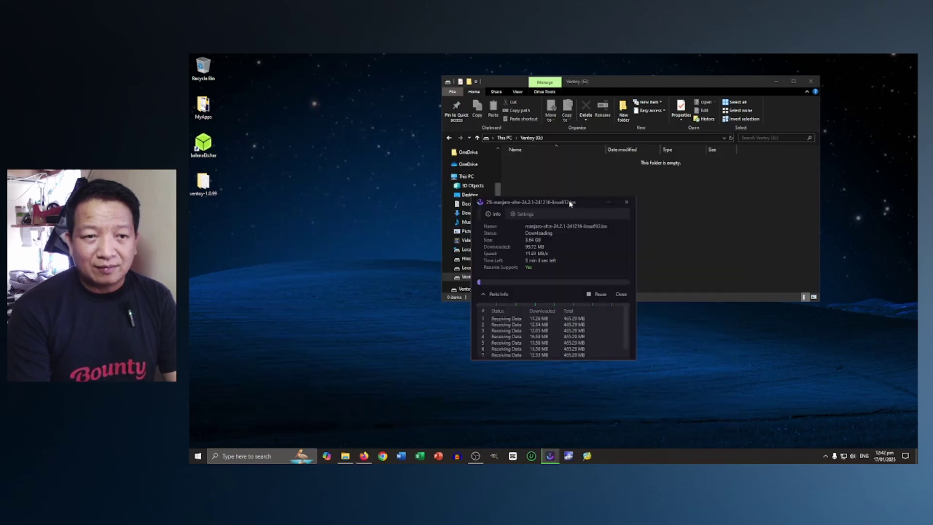
drag(570, 203, 346, 85)
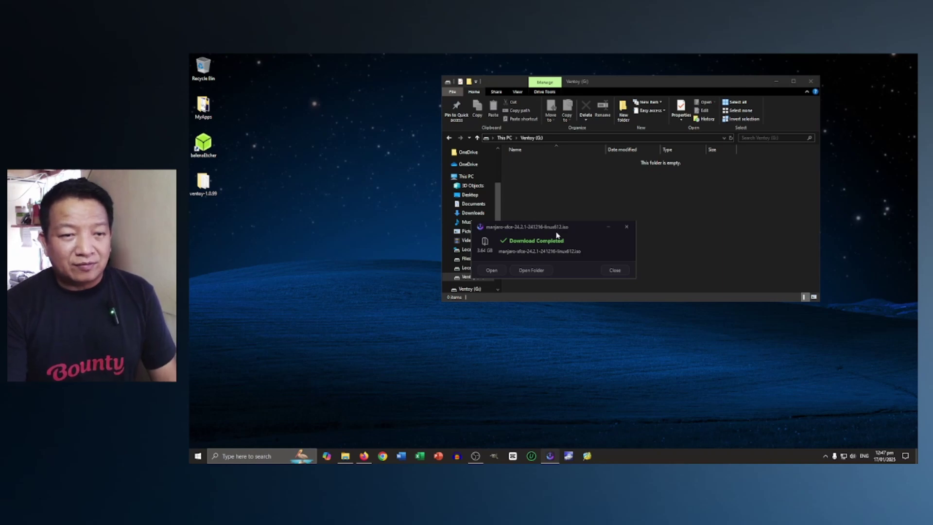
drag(558, 236, 338, 121)
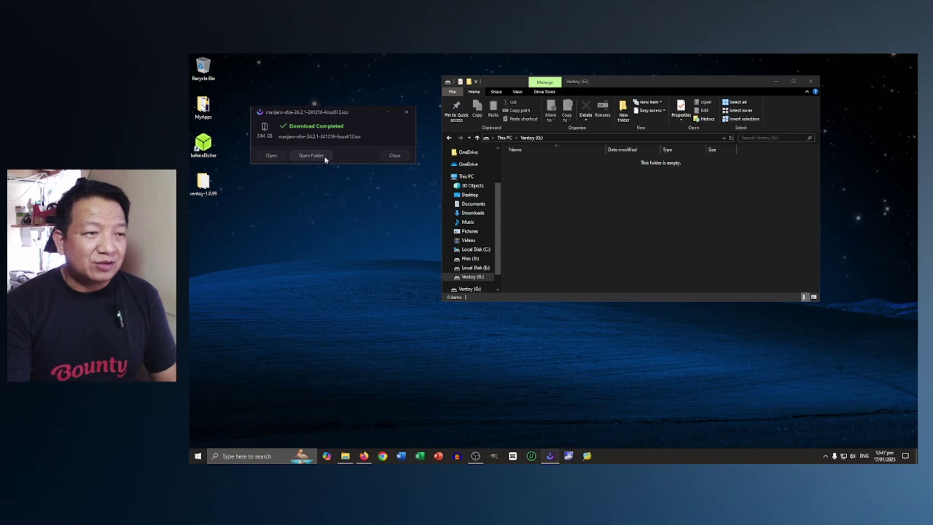
click(325, 156)
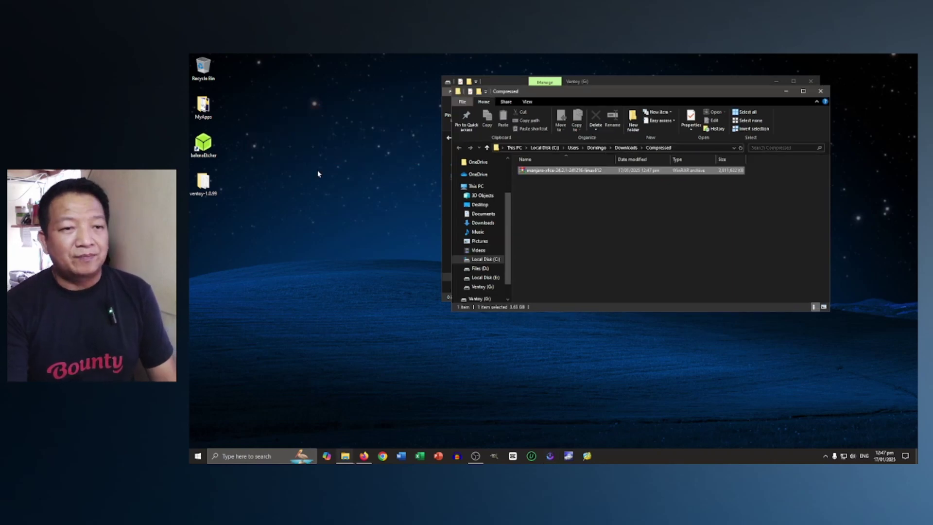
drag(613, 98, 383, 215)
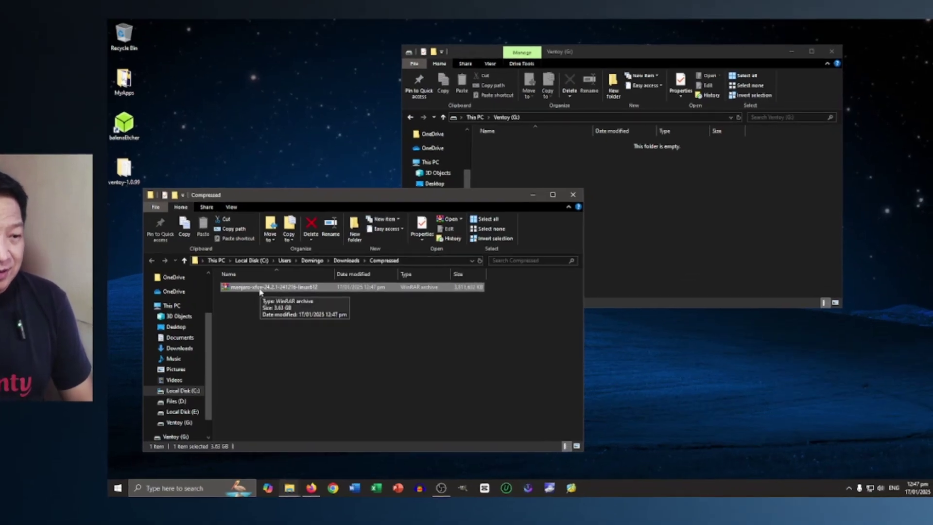
- Check the file type of the downloaded Manjaro Xfce image in its properties and close the dialog
right_click(320, 286)
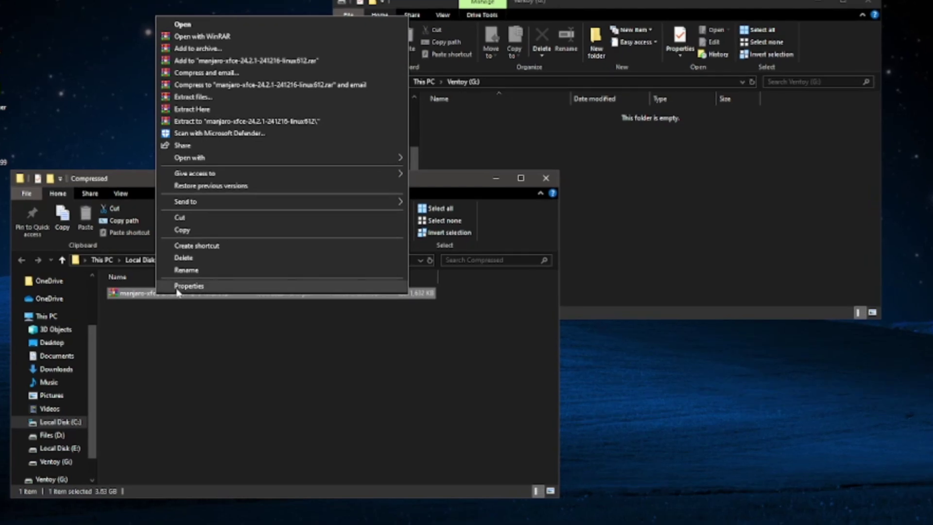
click(188, 287)
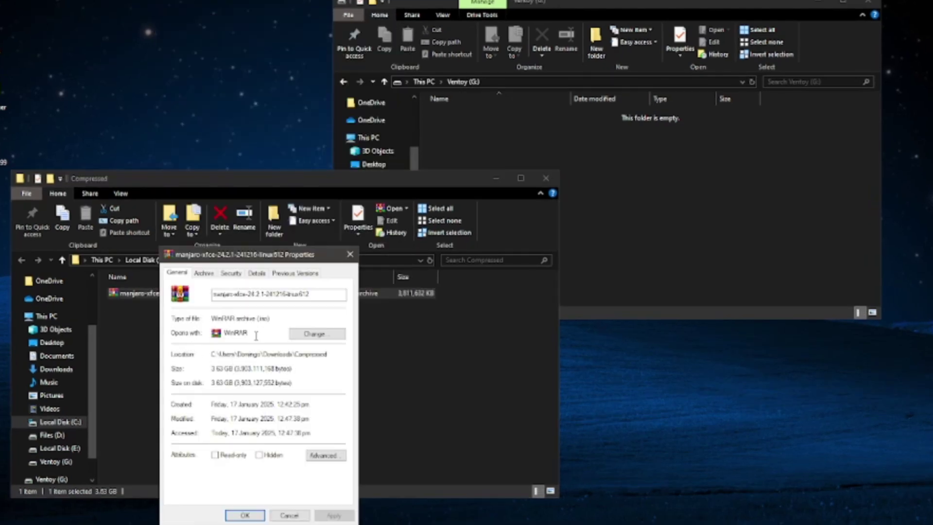
drag(253, 319, 277, 319)
click(349, 255)
- Copy the Manjaro Xfce image onto the Ventoy (G:) drive and close the Compressed folder window
drag(170, 300, 679, 225)
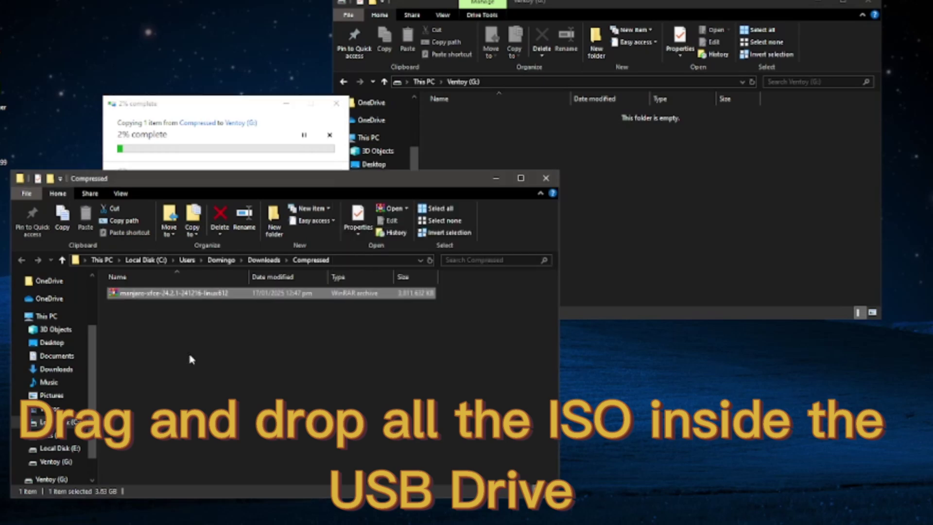
click(188, 351)
click(552, 190)
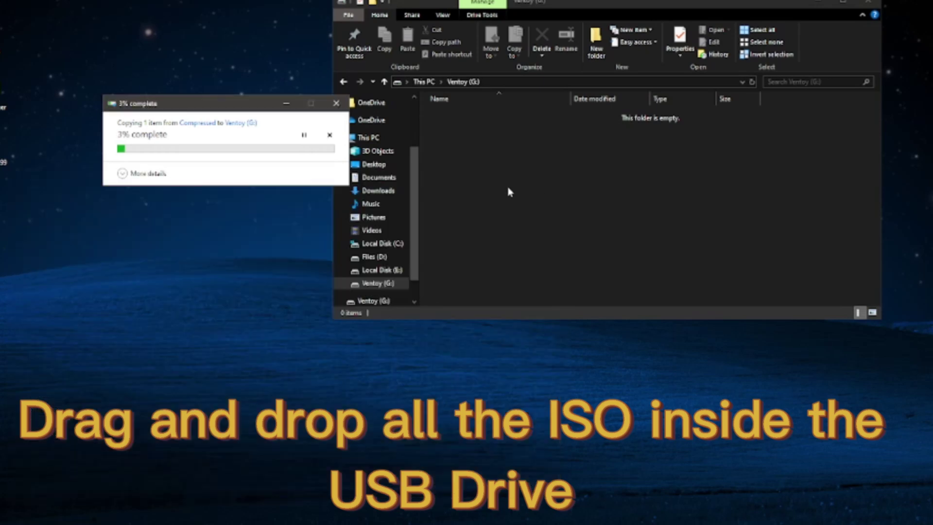
- Expand the copy progress details, move the progress window aside, and switch back to the Manjaro download page in Firefox
click(122, 174)
drag(206, 109, 154, 11)
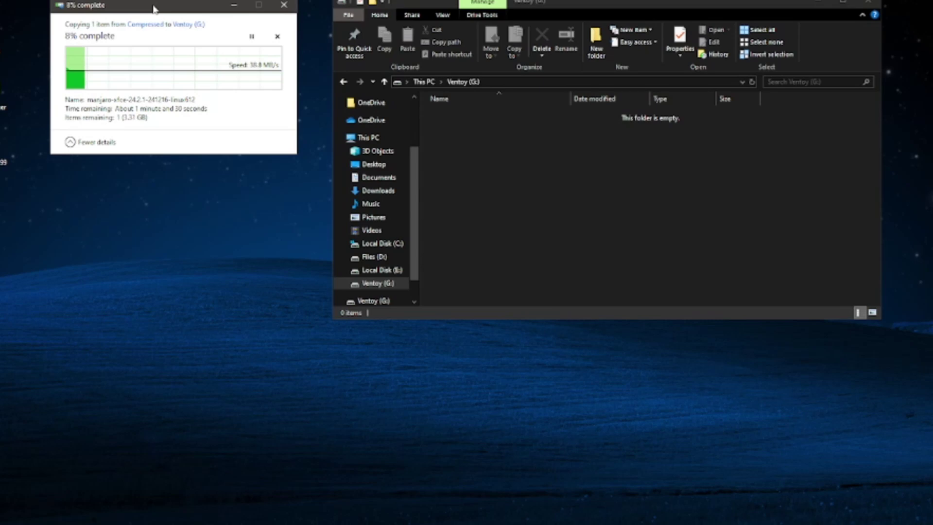
click(239, 517)
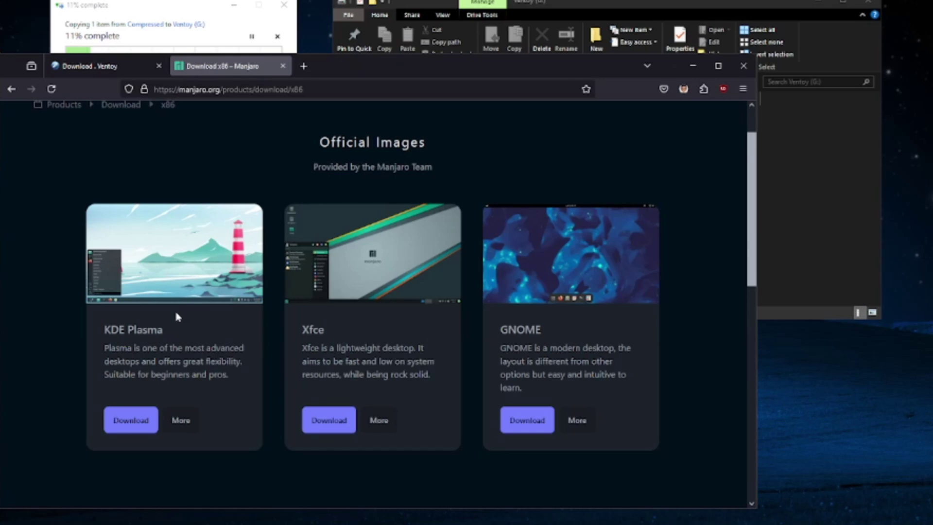
click(122, 420)
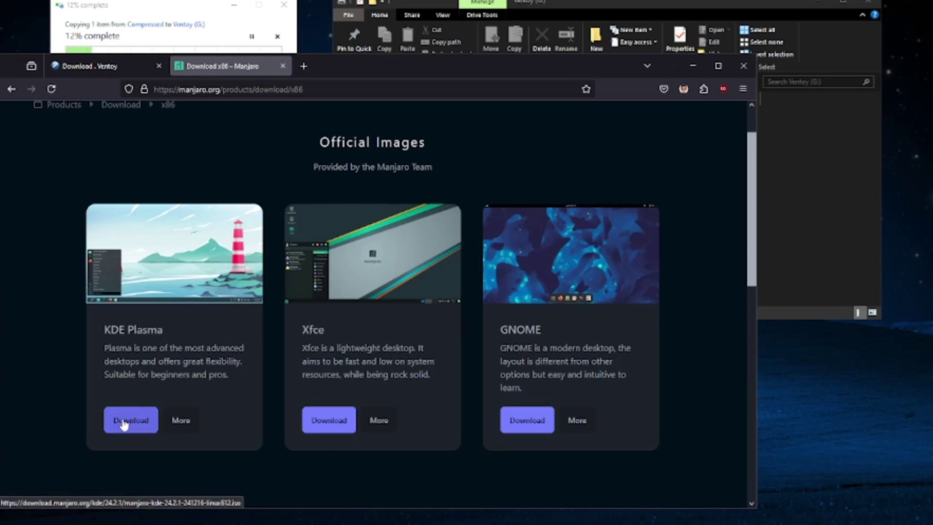
click(124, 424)
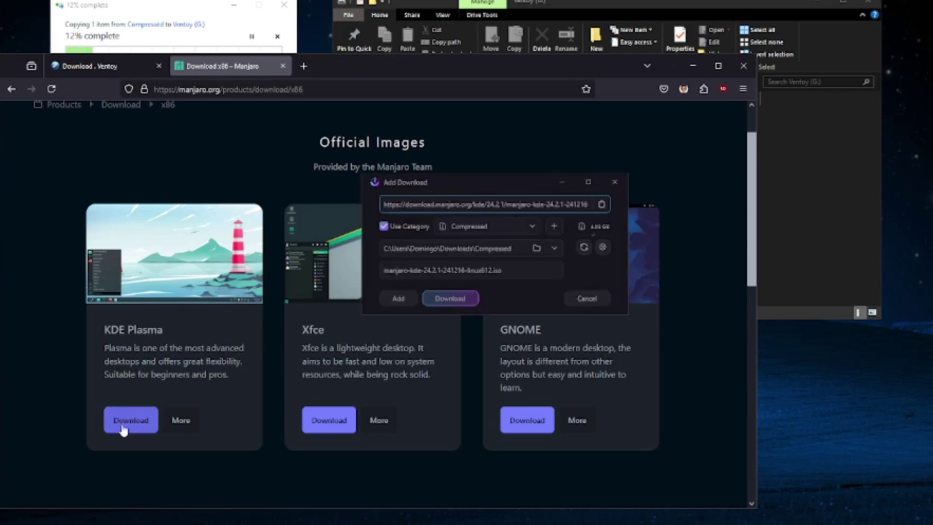
click(587, 298)
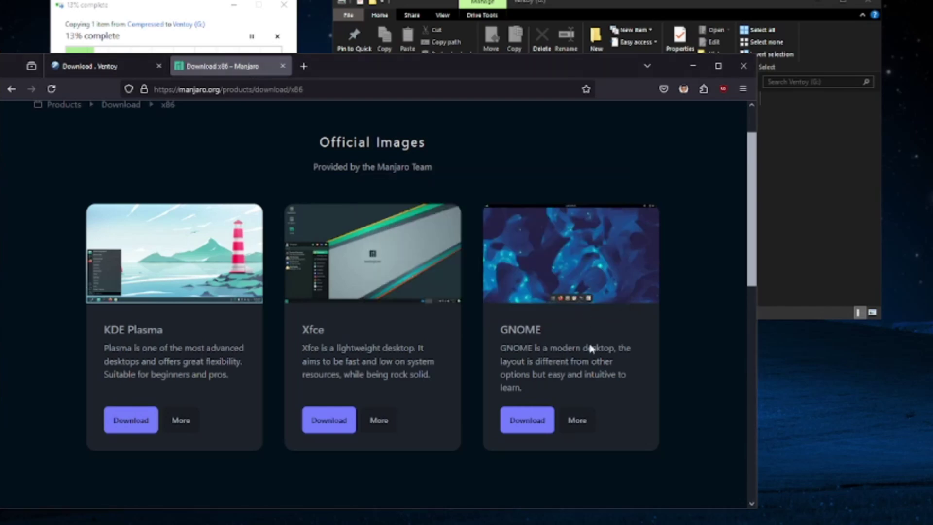
click(536, 430)
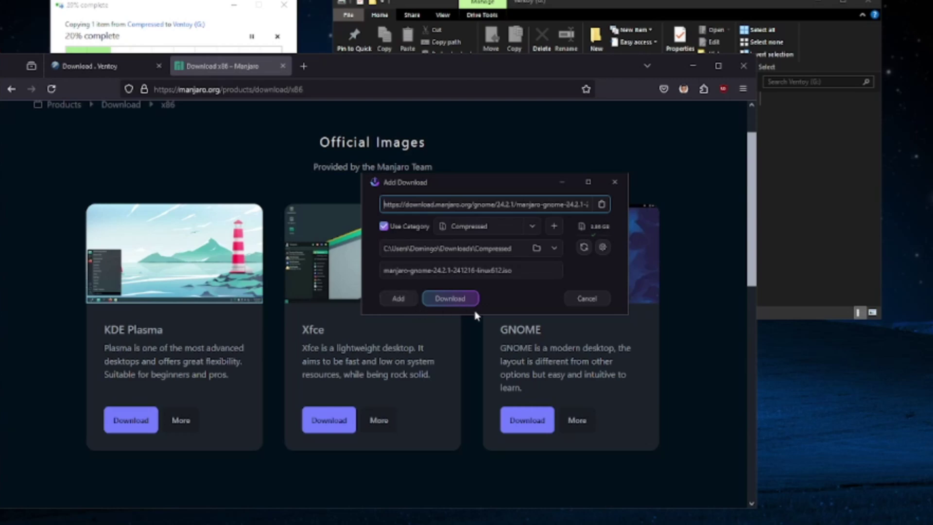
click(569, 299)
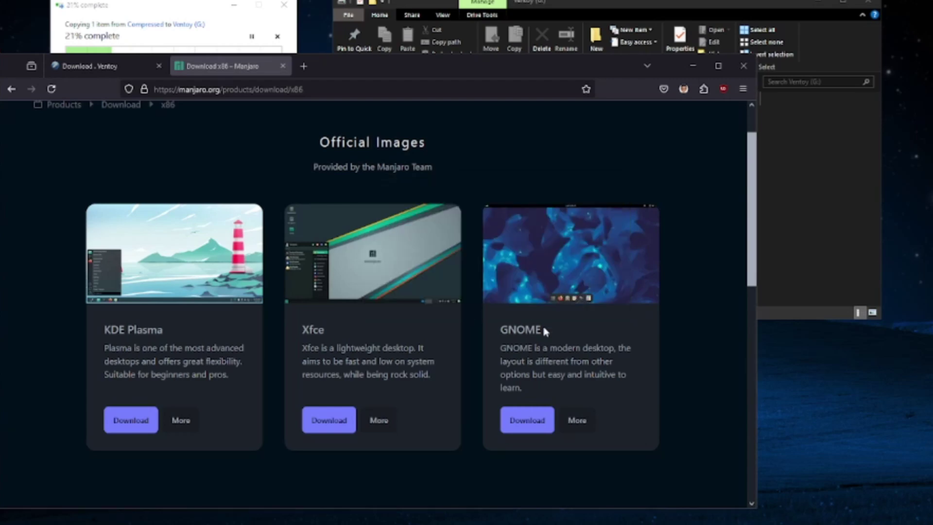
- Download the KDE Plasma image, manjaro-kde-24.2.1-241216-linux612.iso, and move its download progress window aside
click(124, 434)
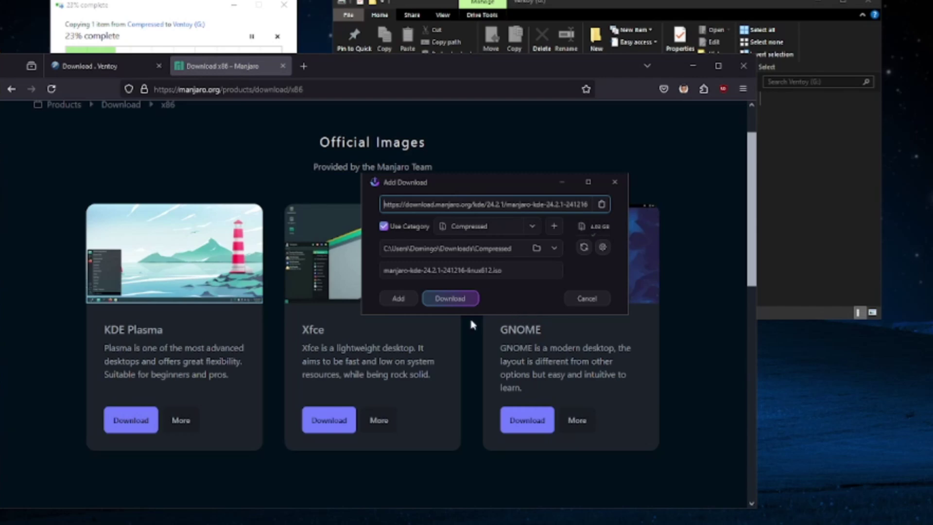
click(451, 299)
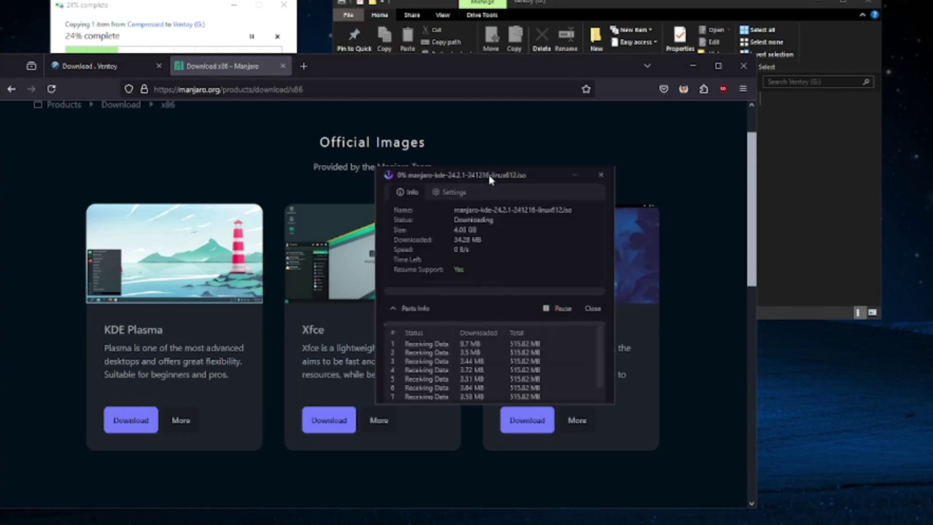
drag(489, 180, 191, 92)
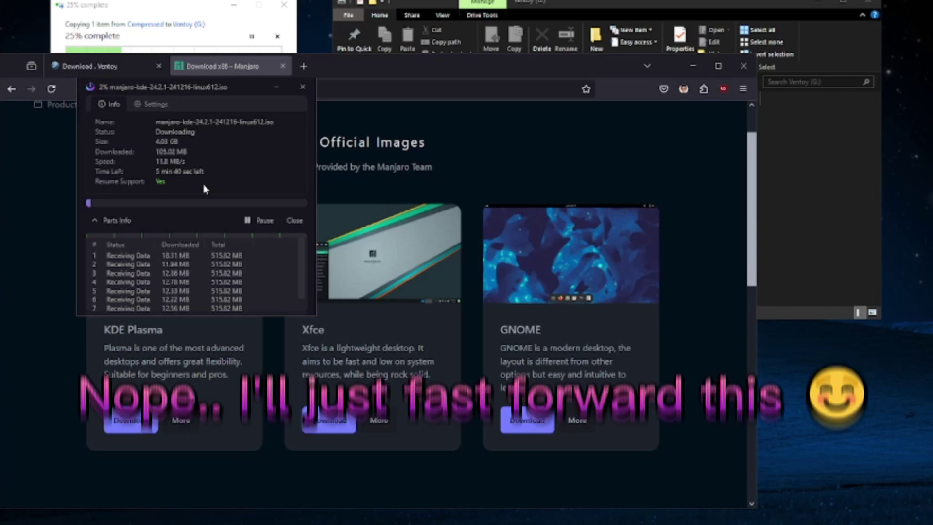
click(196, 6)
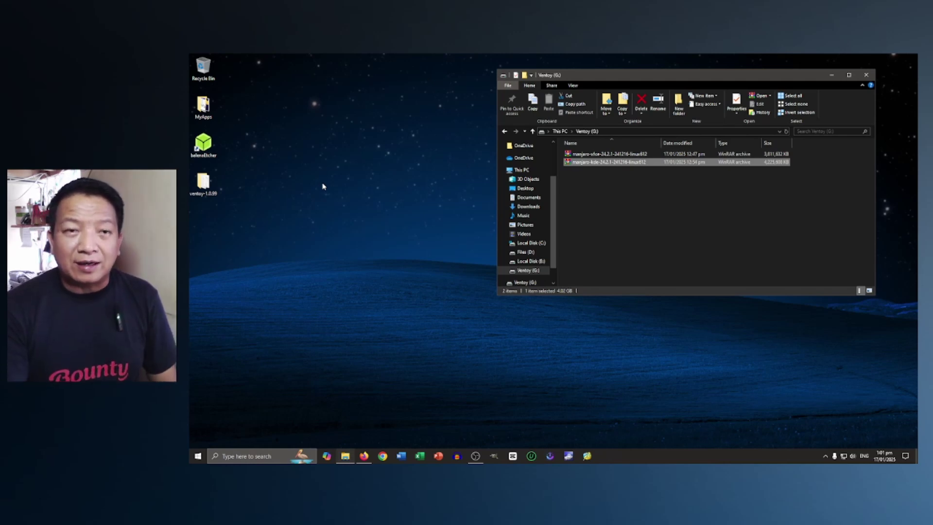
- Examine the Manjaro Xfce and KDE images stored on the Ventoy (G:) drive and close the File Explorer window
drag(620, 75, 592, 75)
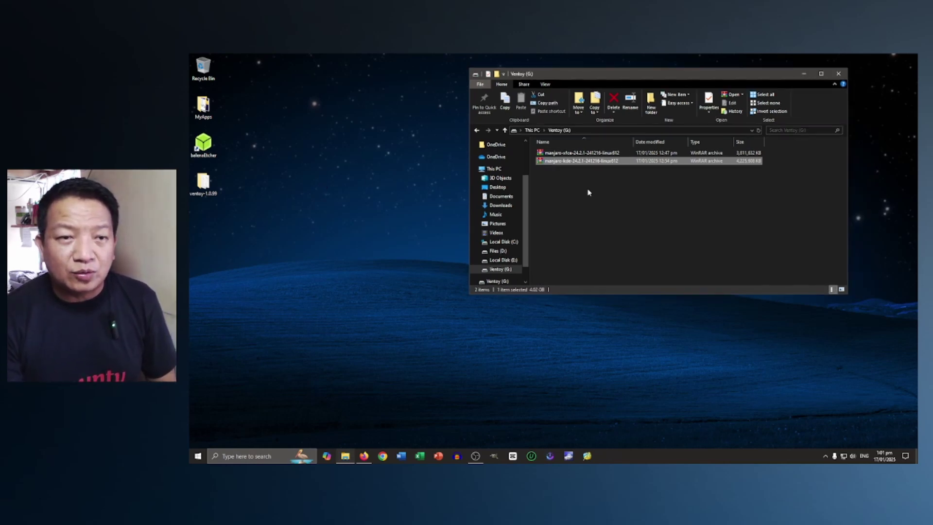
click(588, 193)
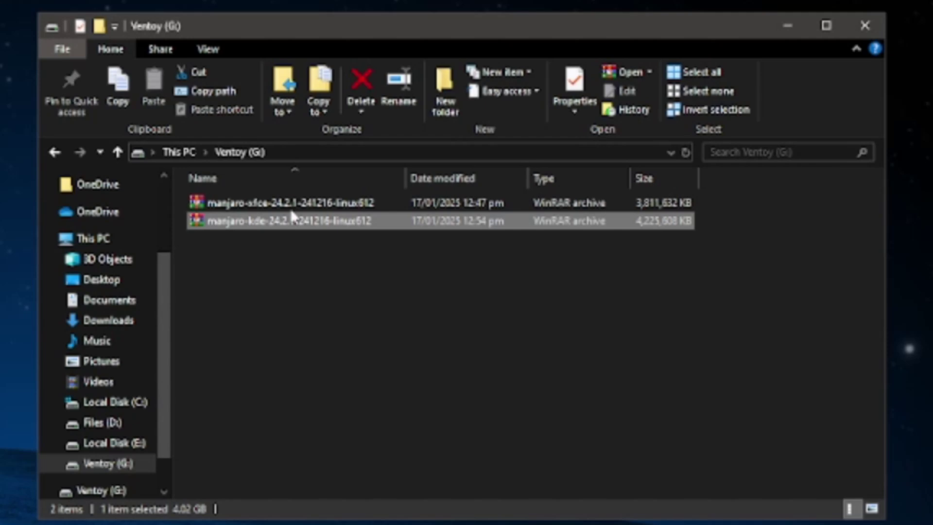
click(586, 154)
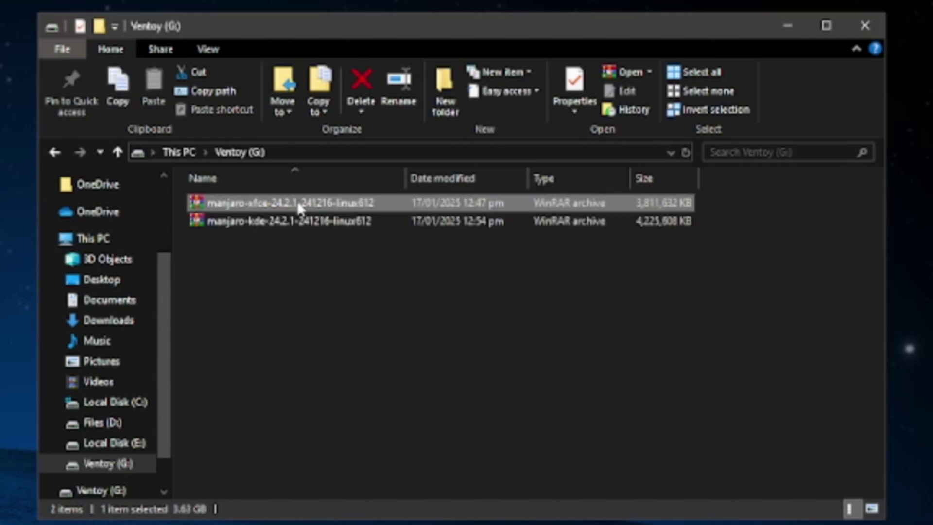
click(115, 474)
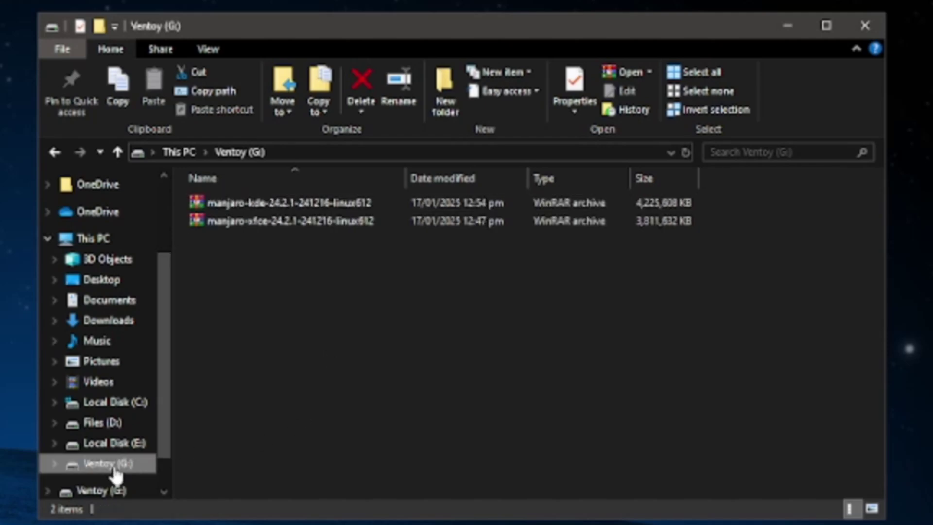
right_click(105, 468)
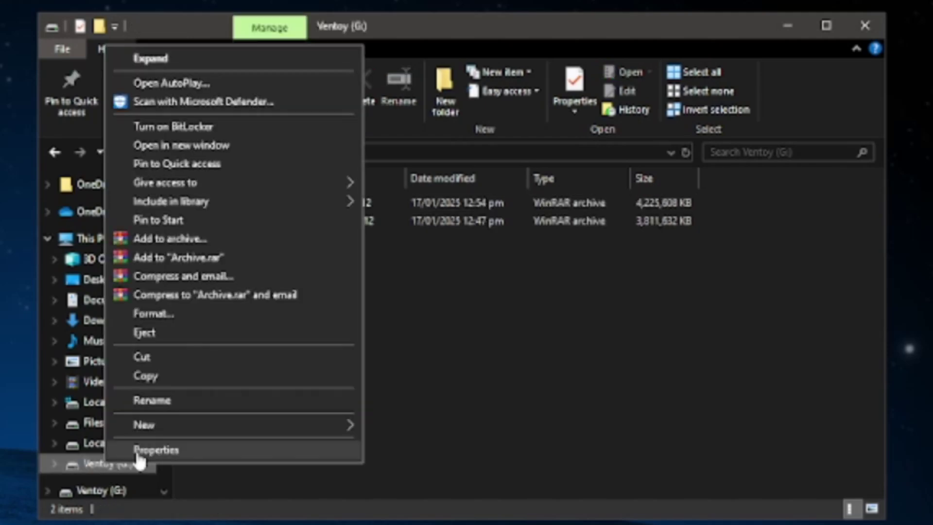
click(416, 443)
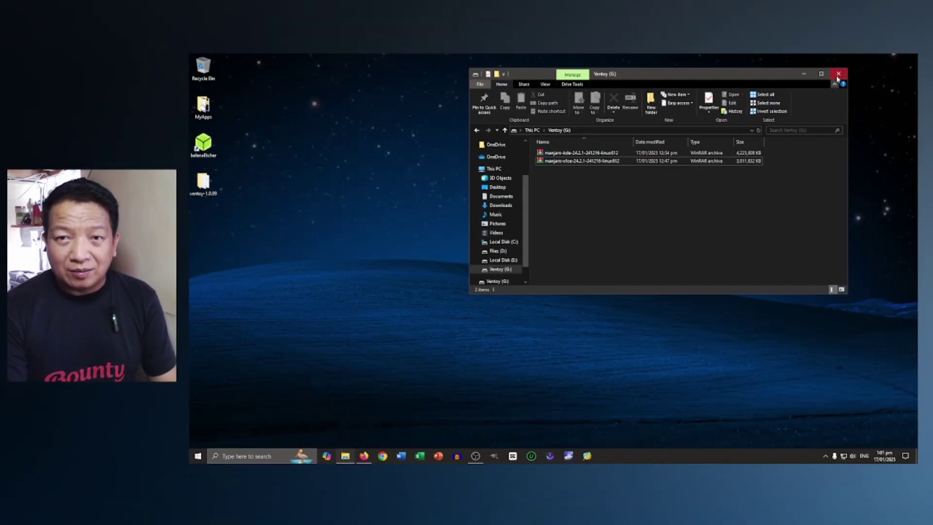
click(865, 26)
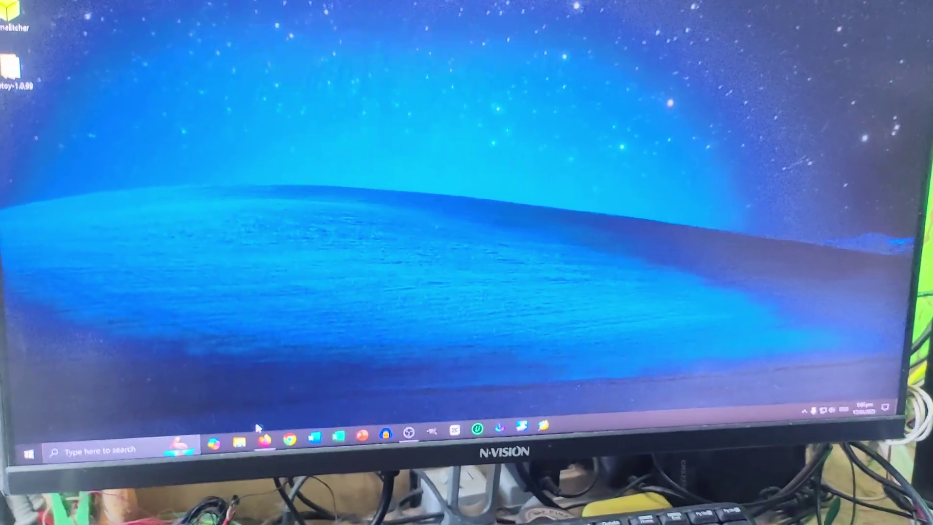
- Reopen the Ventoy (G:) drive in File Explorer, select both Manjaro images to check them, and close the window
key(super+e)
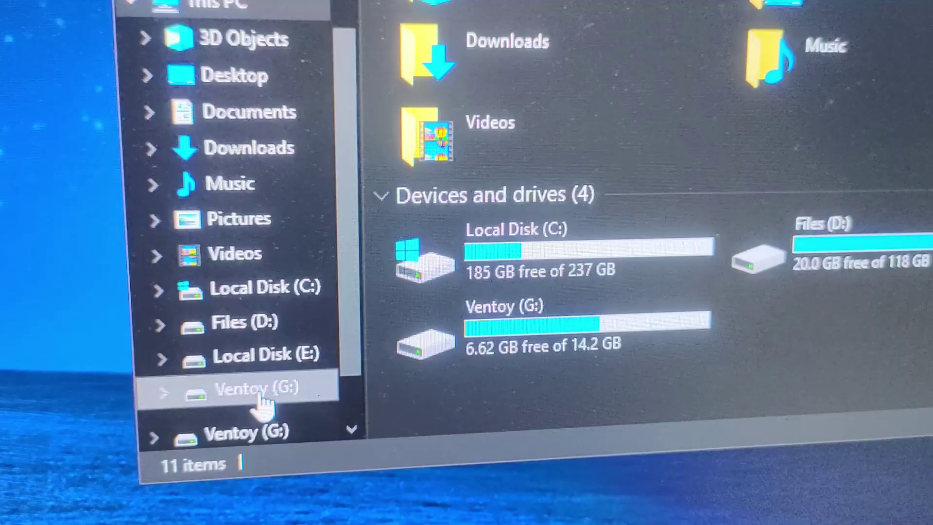
click(259, 393)
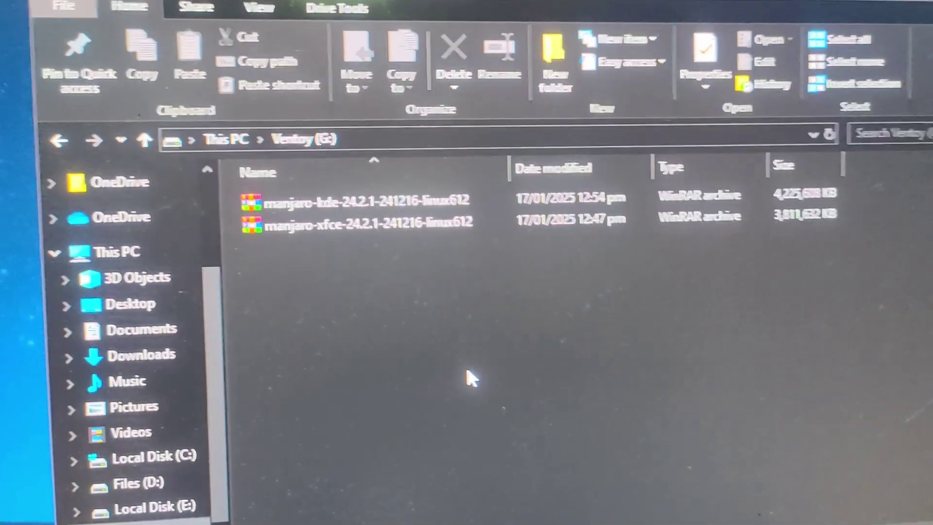
drag(323, 328, 311, 204)
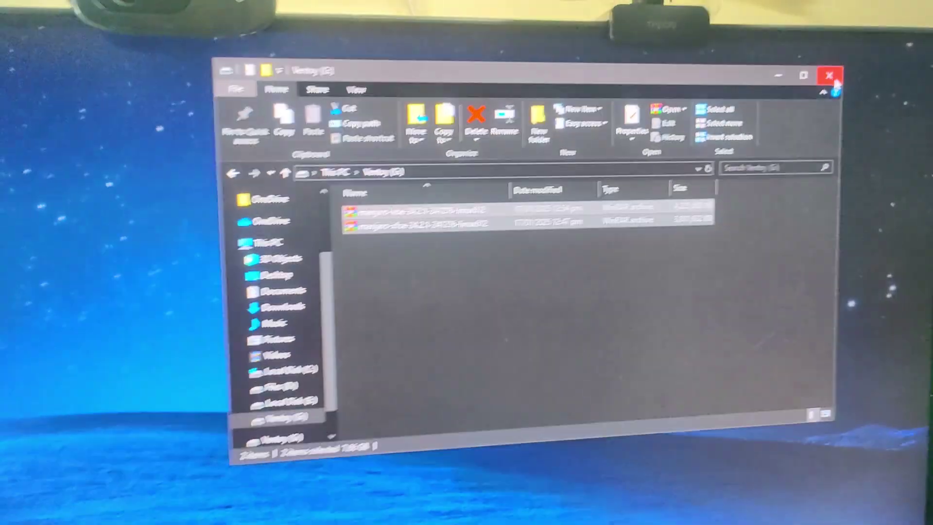
click(919, 4)
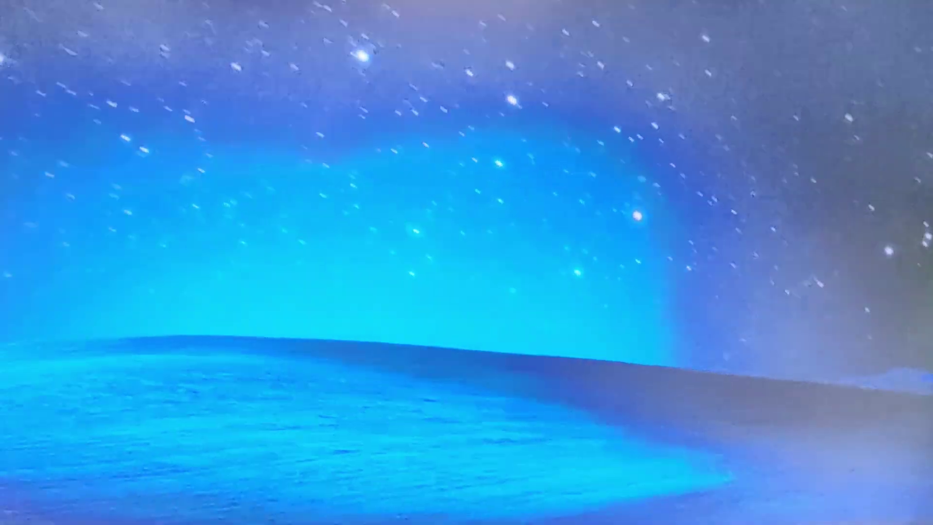
- Restart the computer from Windows into the Aptio Setup Utility and dismiss the exit-without-saving prompt
key(super)
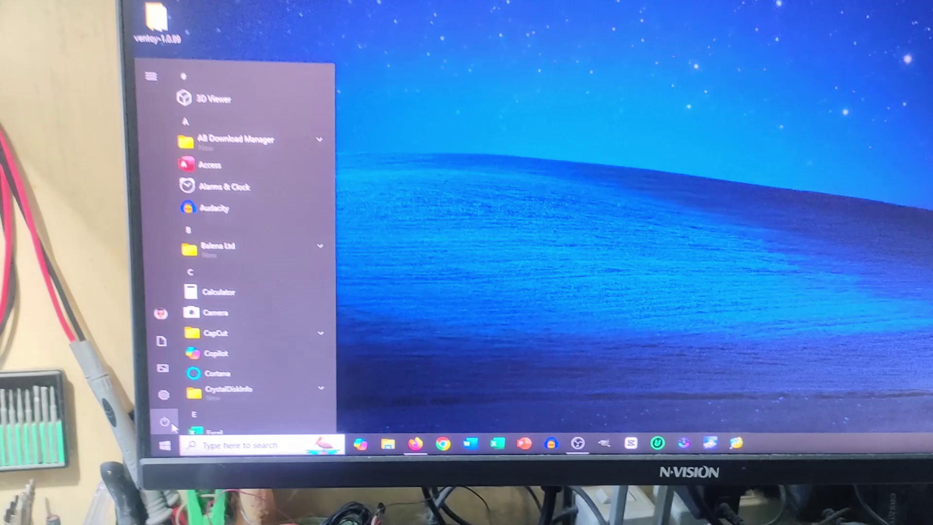
click(165, 422)
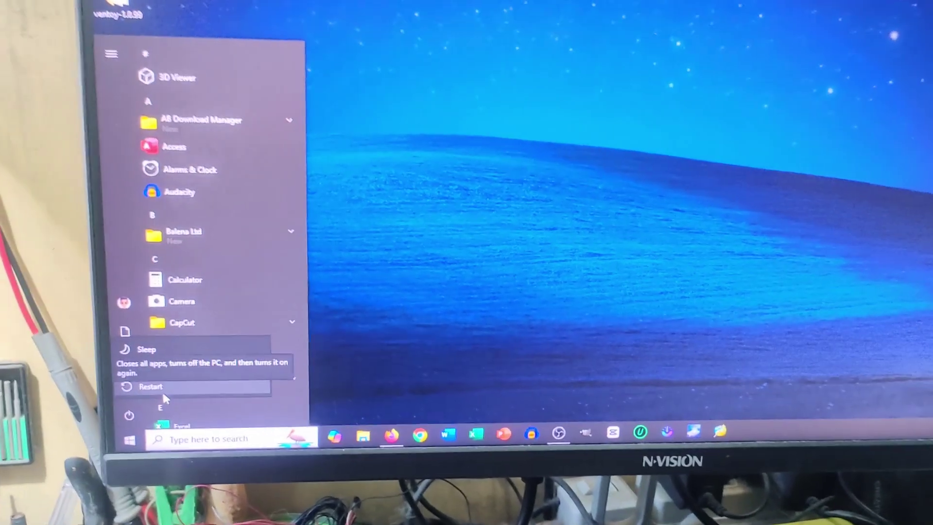
click(180, 404)
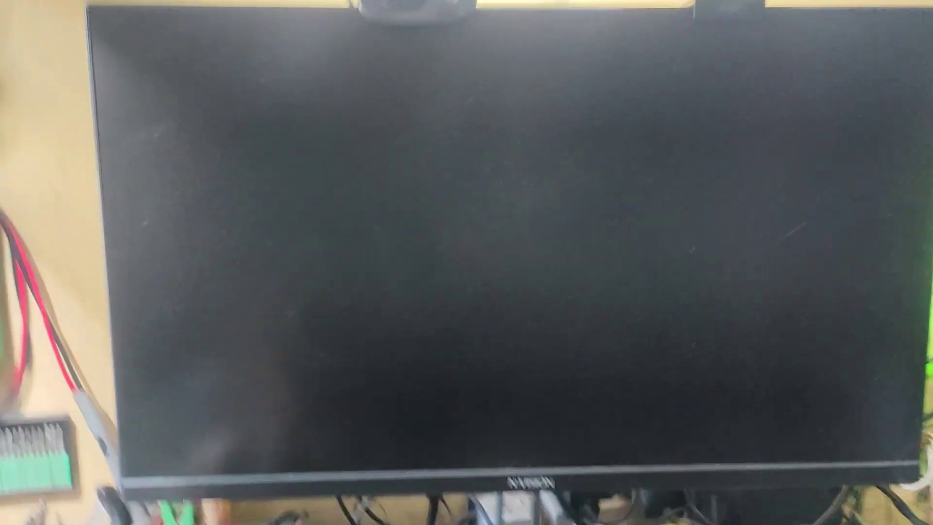
key(Escape)
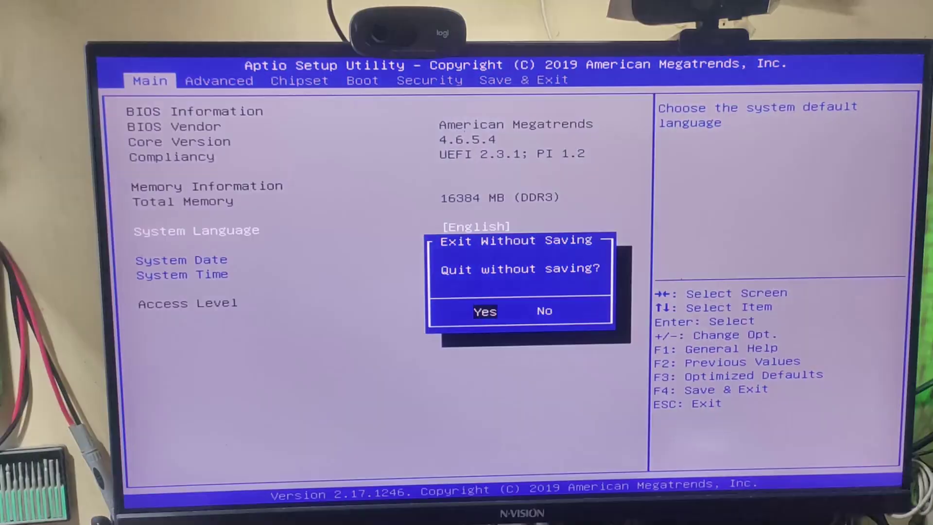
key(Escape)
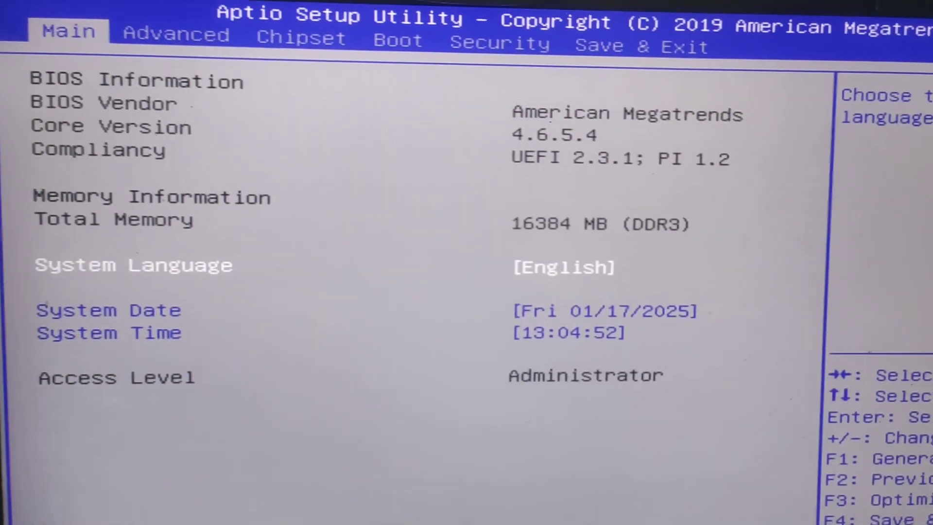
- Set Boot Option #1 in the BIOS boot priorities to UEFI: SanDisk
key(Right)
key(Right)
key(Right)
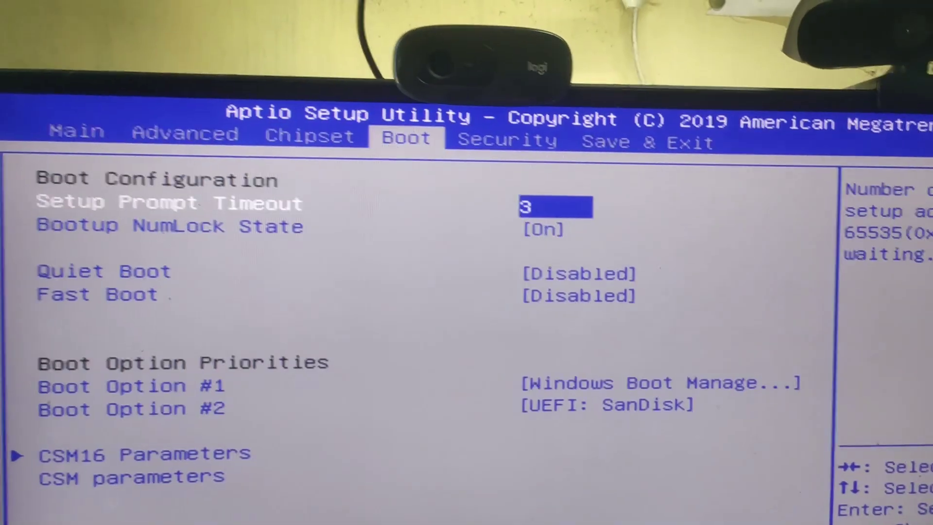
key(Down)
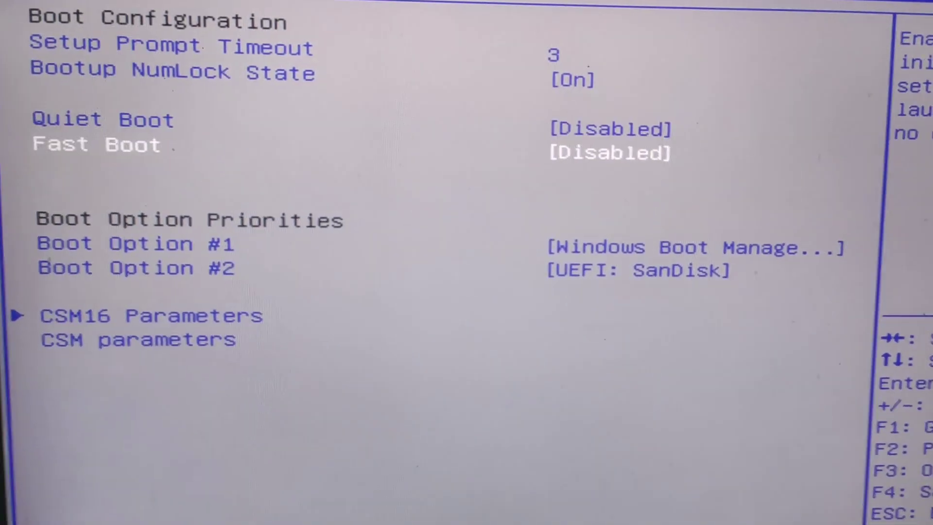
key(Down)
key(Down)
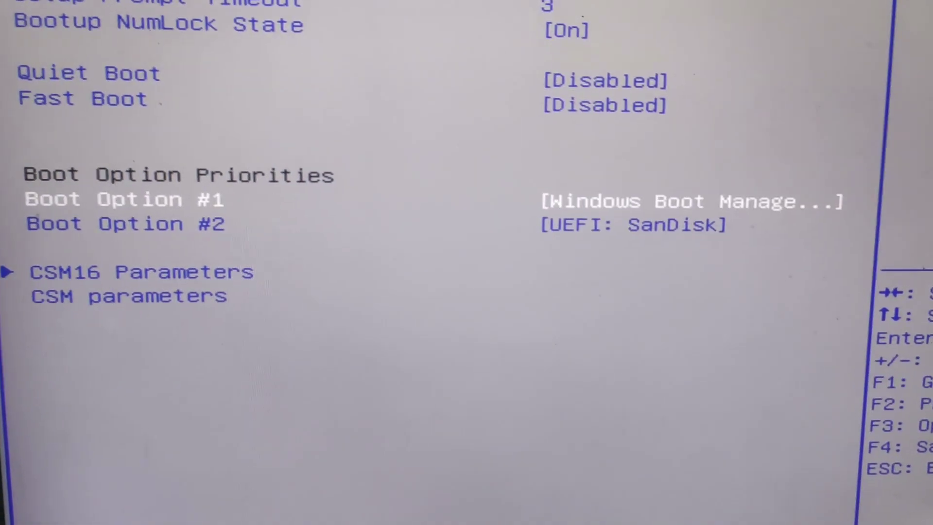
key(Return)
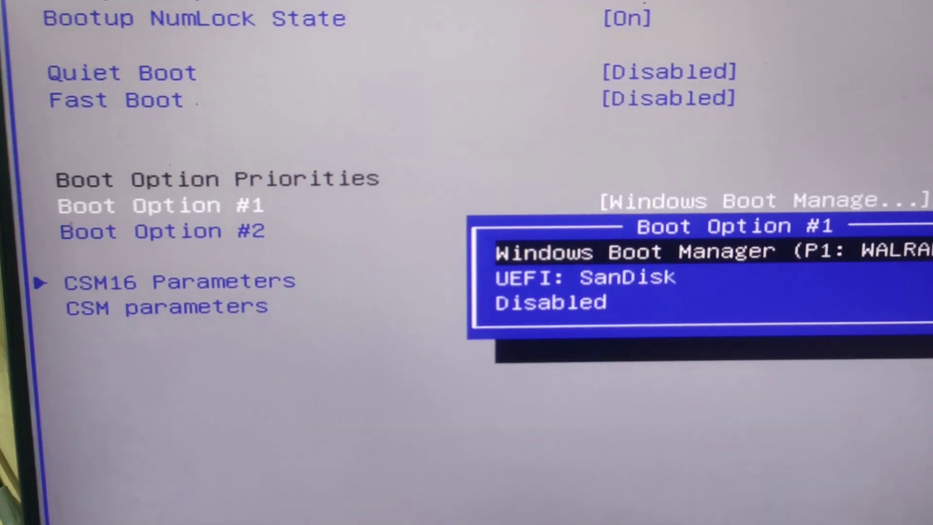
key(Down)
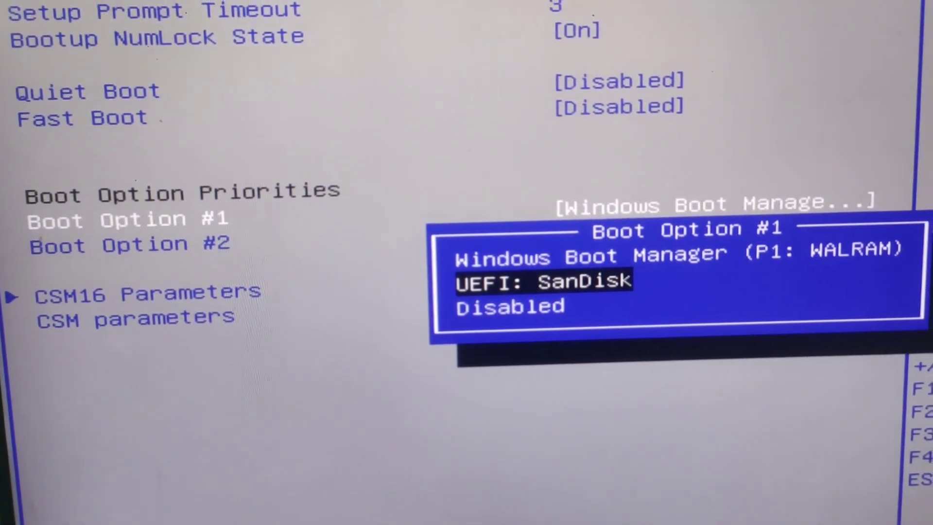
key(Return)
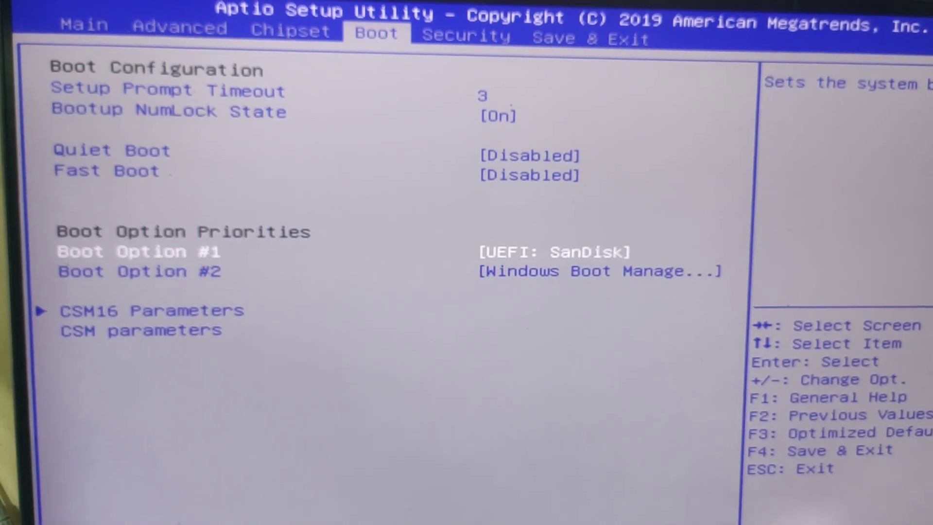
- Start saving the BIOS configuration and resetting the computer
key(Right)
key(Right)
key(F4)
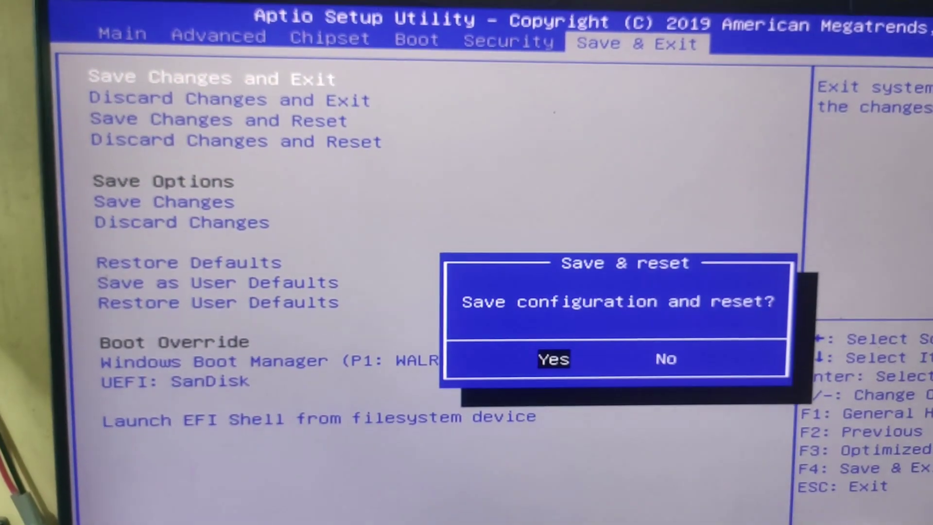